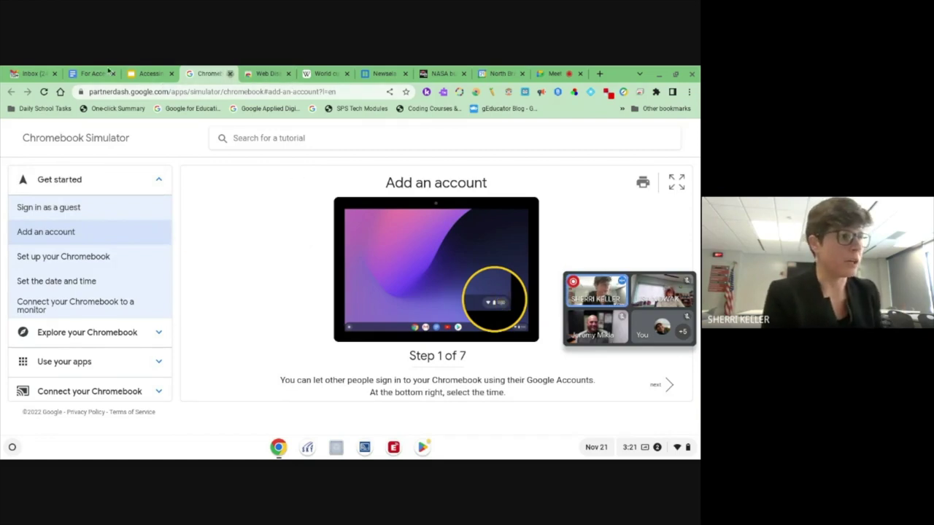
Close the simulator tab, present the deck back to the Accessibility Tools slide, then exit the slideshow
key("ctrl+w")
key("F11")
key("Right")
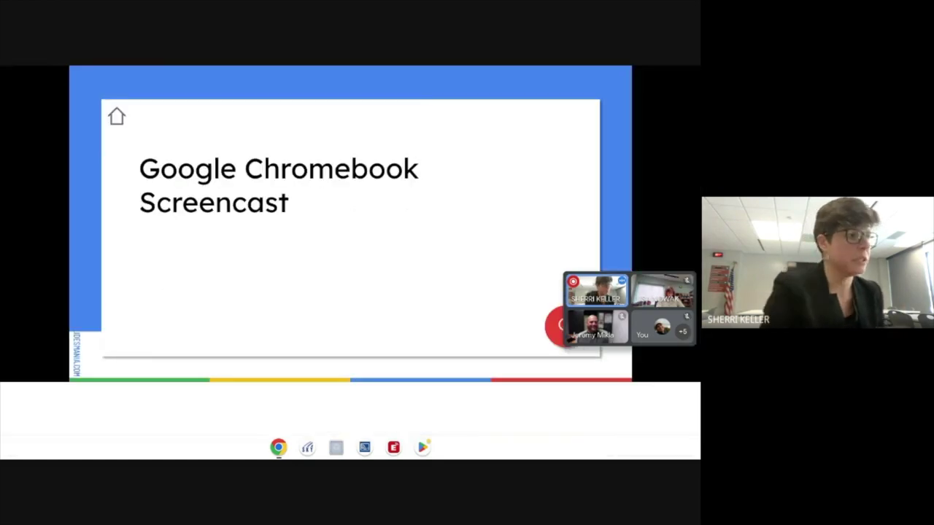
key("Left")
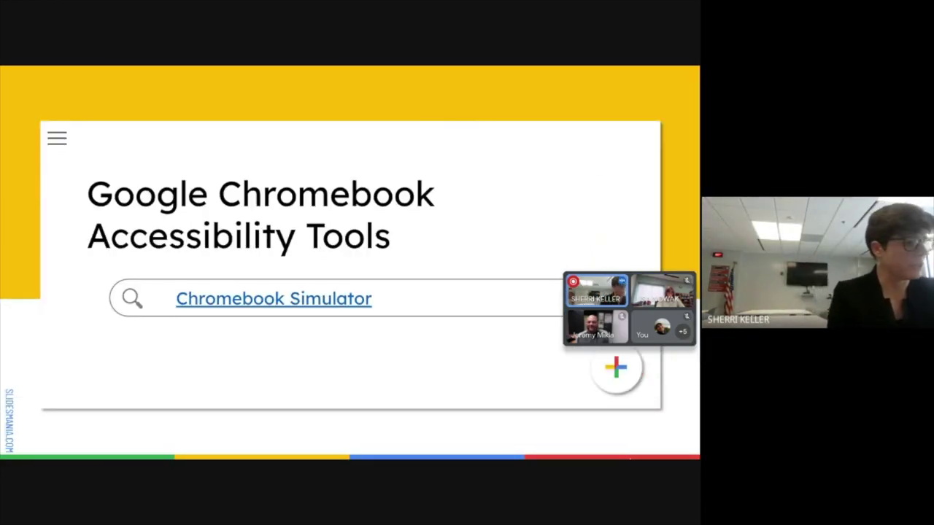
key("F11")
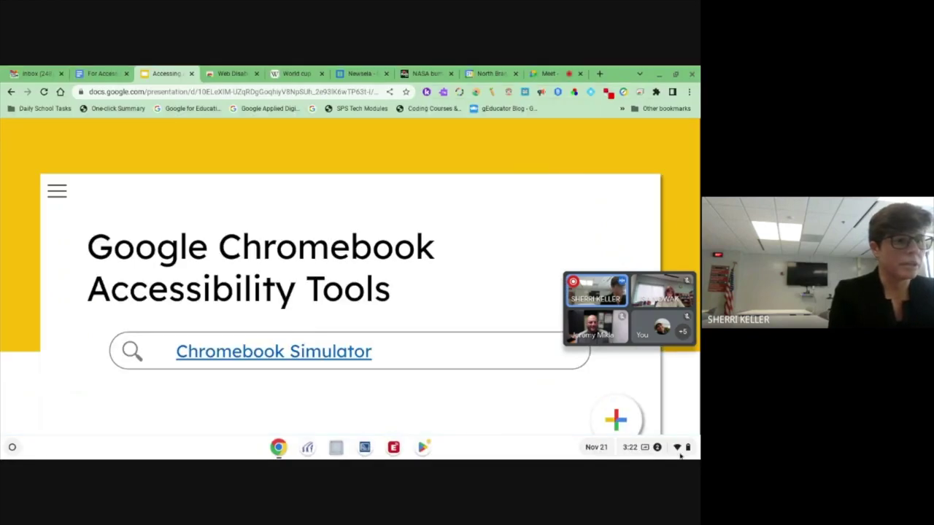
key("Escape")
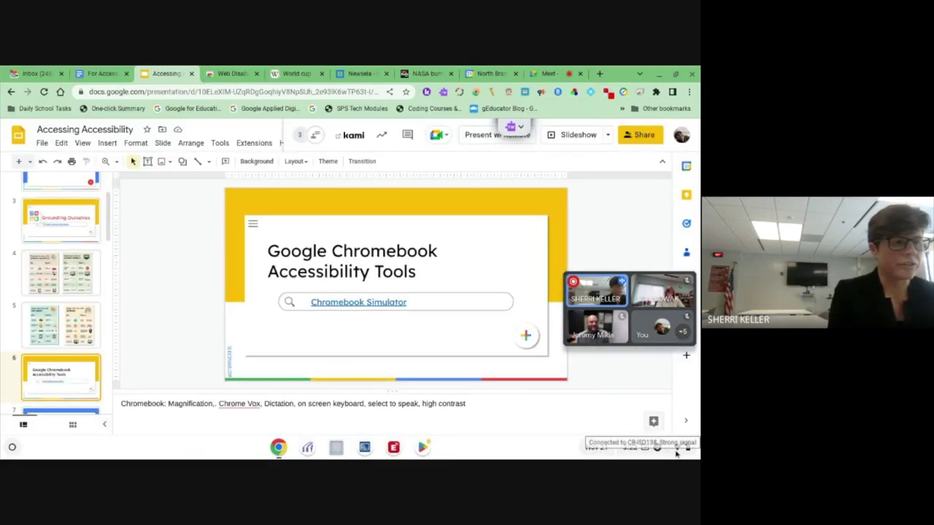
Open the Chromebook's Settings window from Quick Settings
left_click(676, 453)
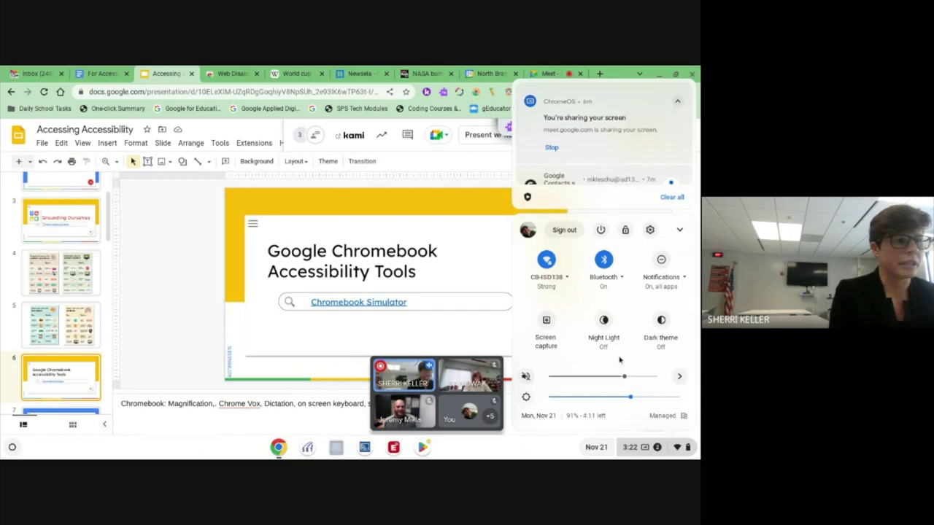
left_click(664, 452)
left_click(664, 453)
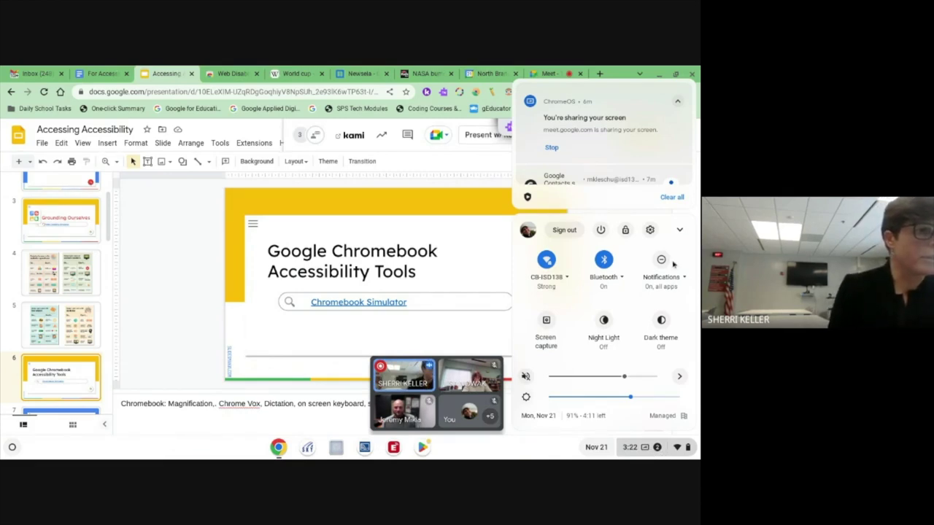
left_click(650, 231)
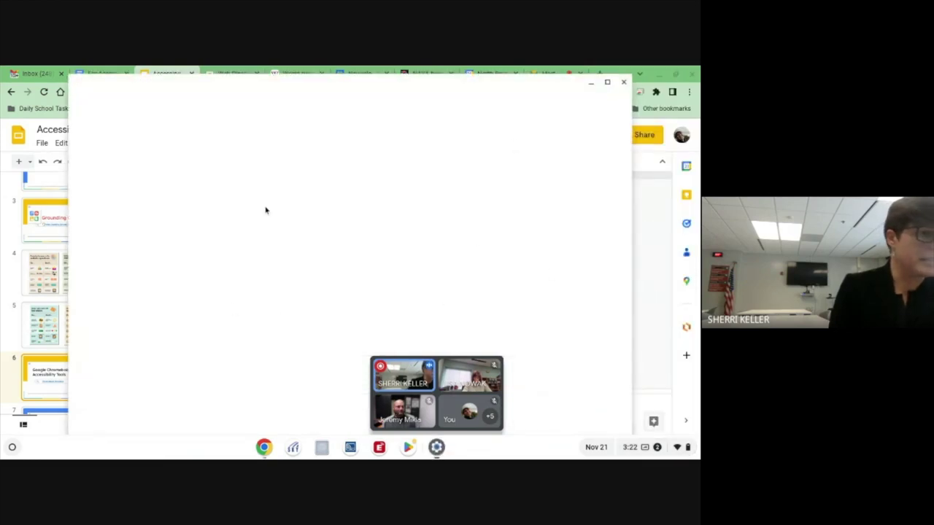
Turn on 'Show accessibility options in Quick Settings' on the Accessibility page and check the new tile
left_click(118, 372)
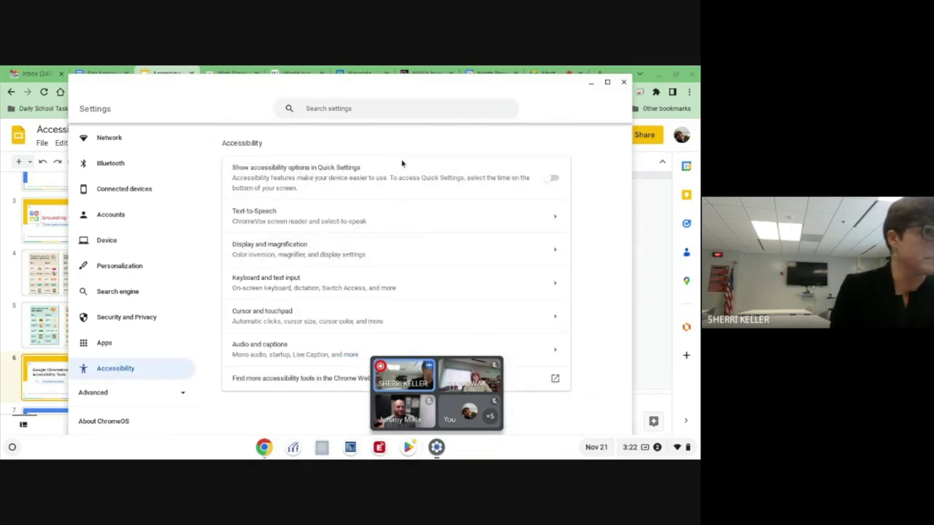
left_click(555, 180)
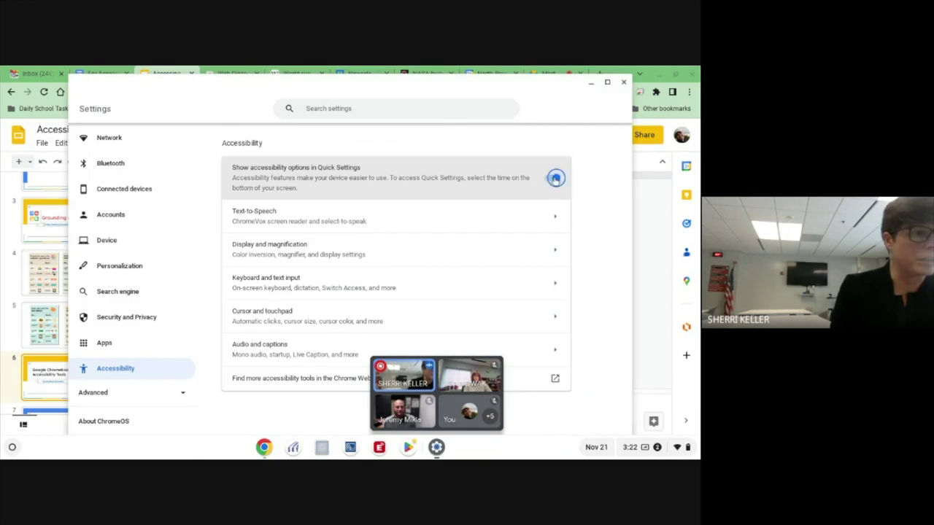
left_click(671, 451)
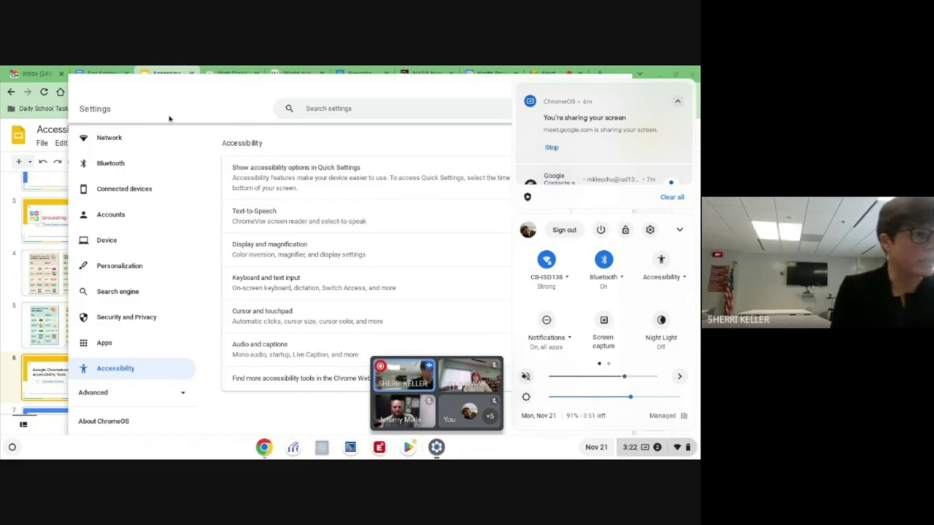
left_click(156, 96)
Close Settings and turn on Dictation from the Quick Settings accessibility list
left_click(623, 84)
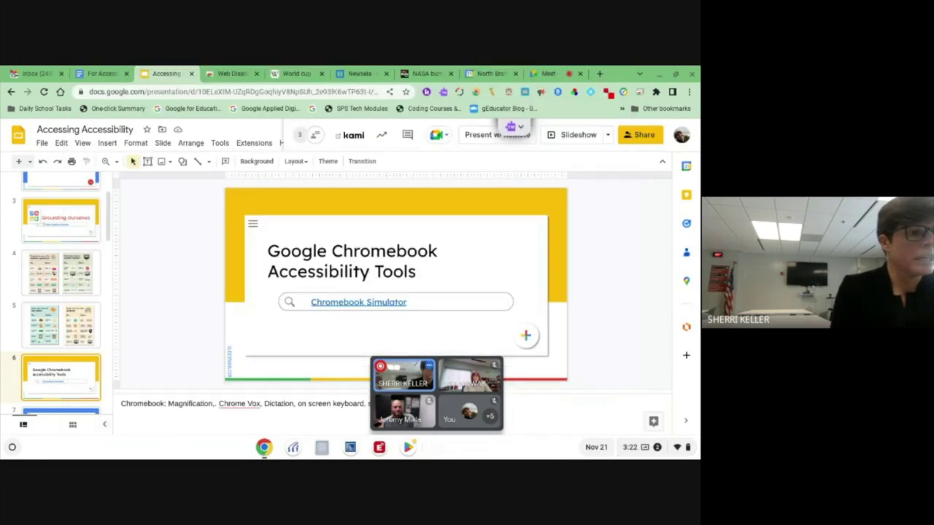
left_click(645, 447)
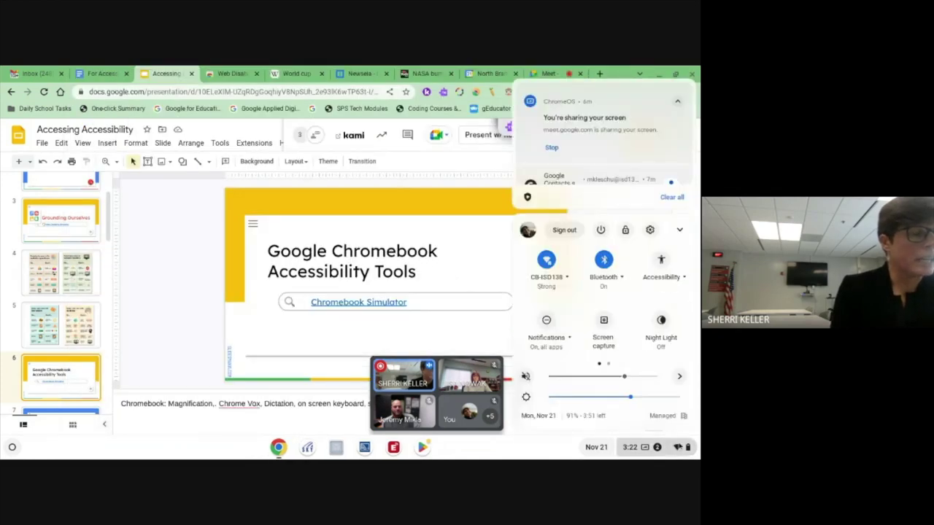
left_click(685, 283)
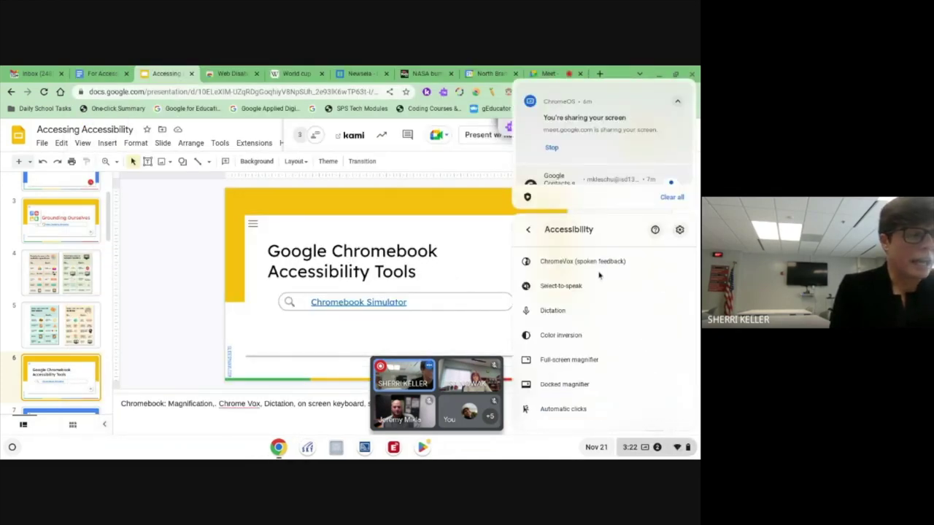
scroll(600, 301, "down", 1)
scroll(634, 301, "up", 1)
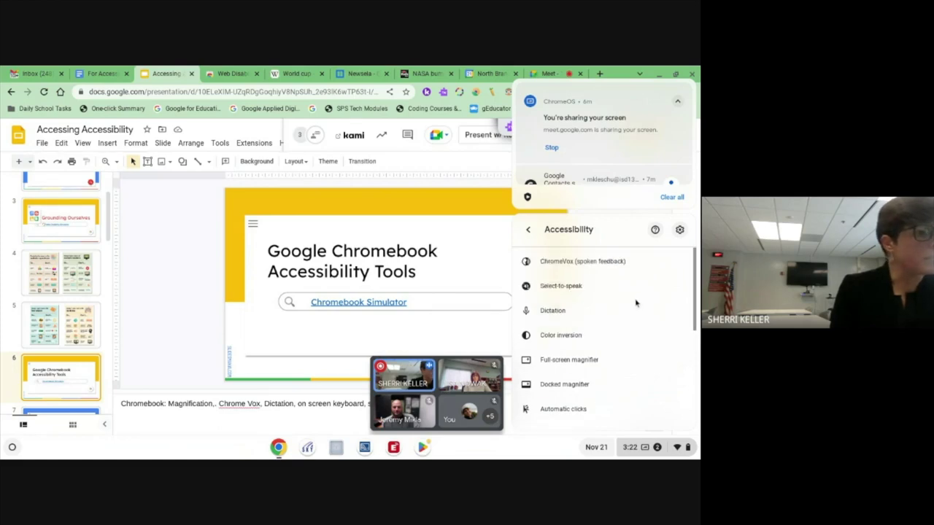
left_click(563, 313)
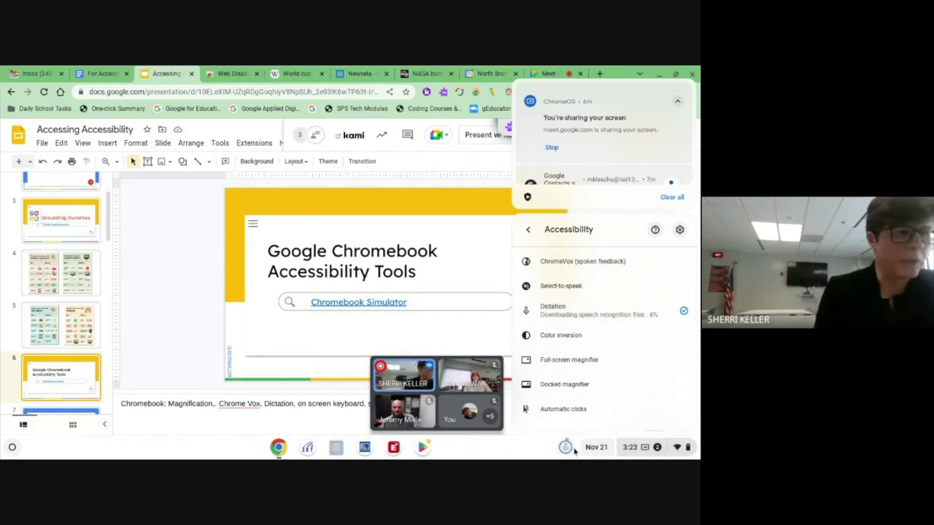
Try colour inversion on and off, then enable Select-to-speak and the On-screen keyboard
left_click(562, 336)
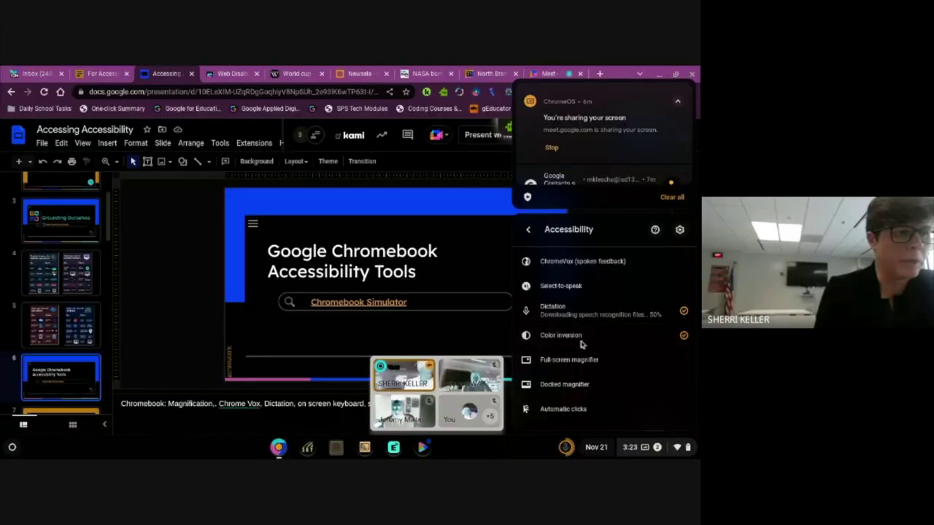
left_click(582, 343)
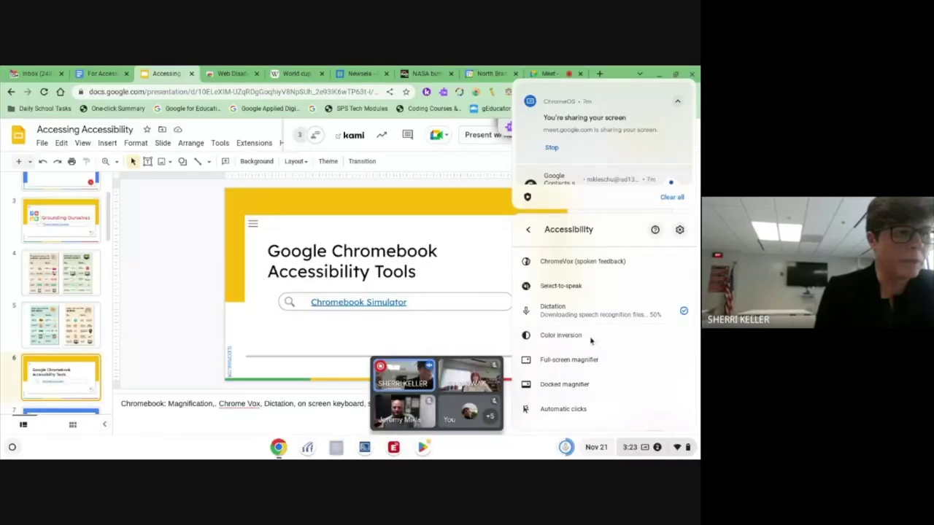
left_click(576, 287)
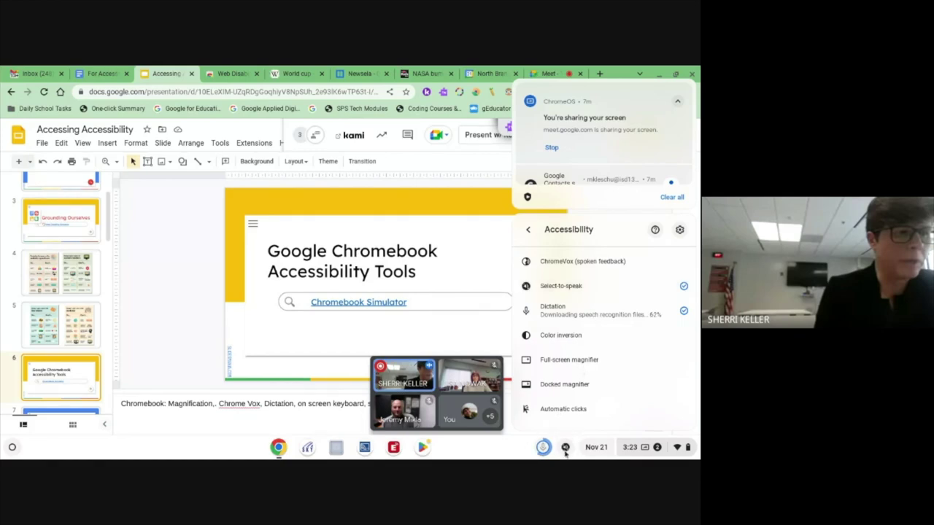
scroll(596, 367, "down", 1)
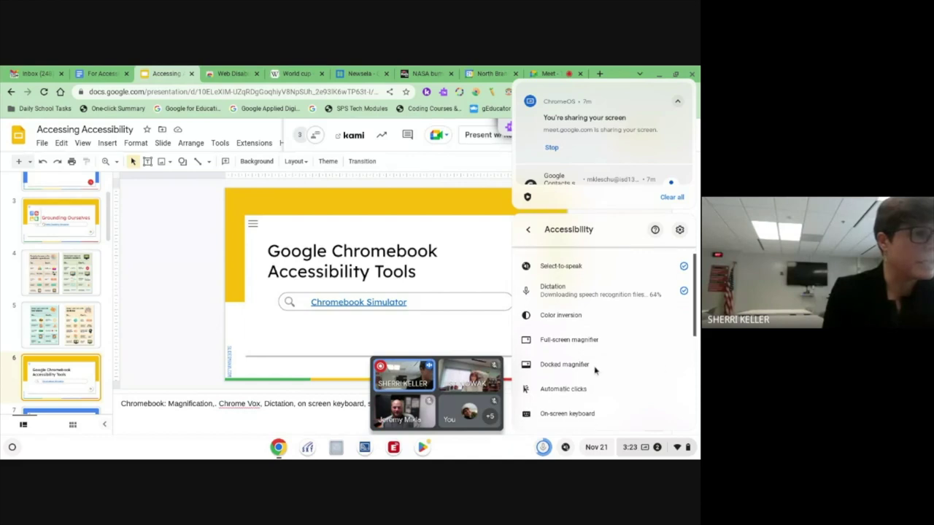
scroll(595, 371, "down", 1)
left_click(631, 401)
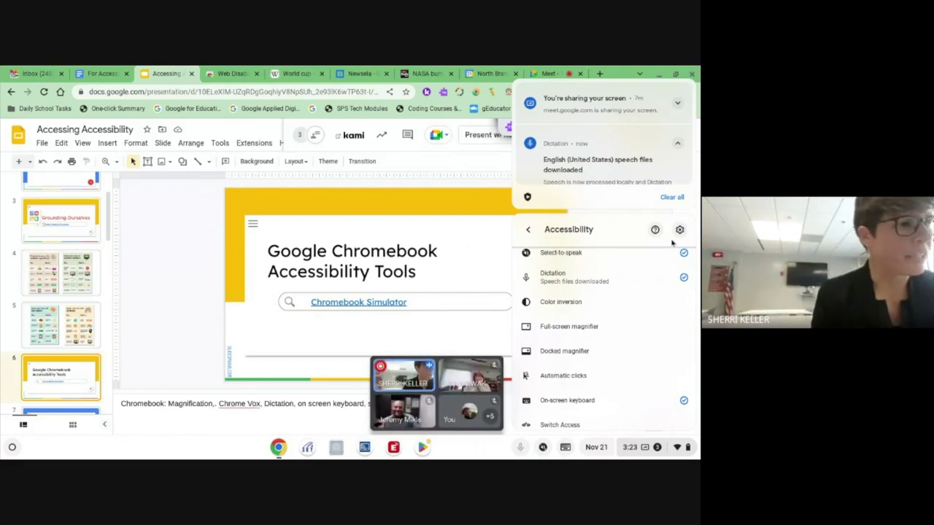
left_click(574, 212)
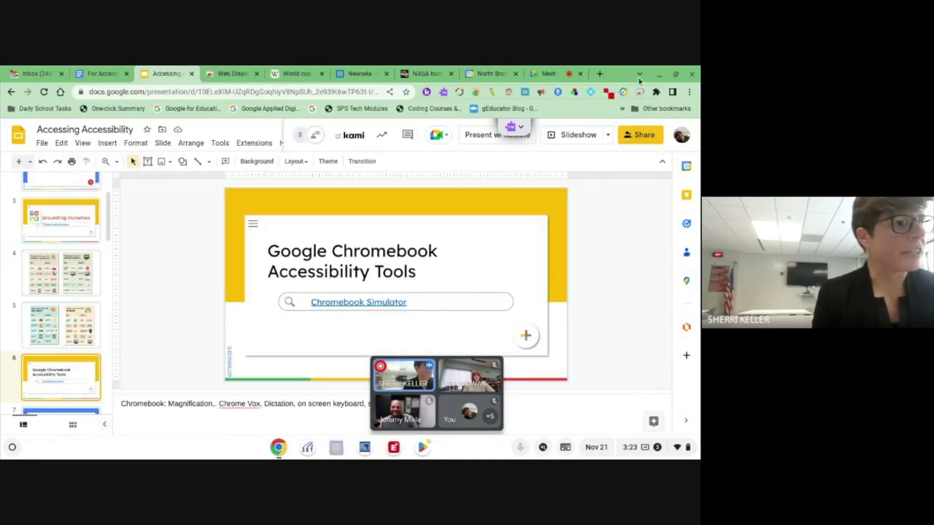
left_click(599, 73)
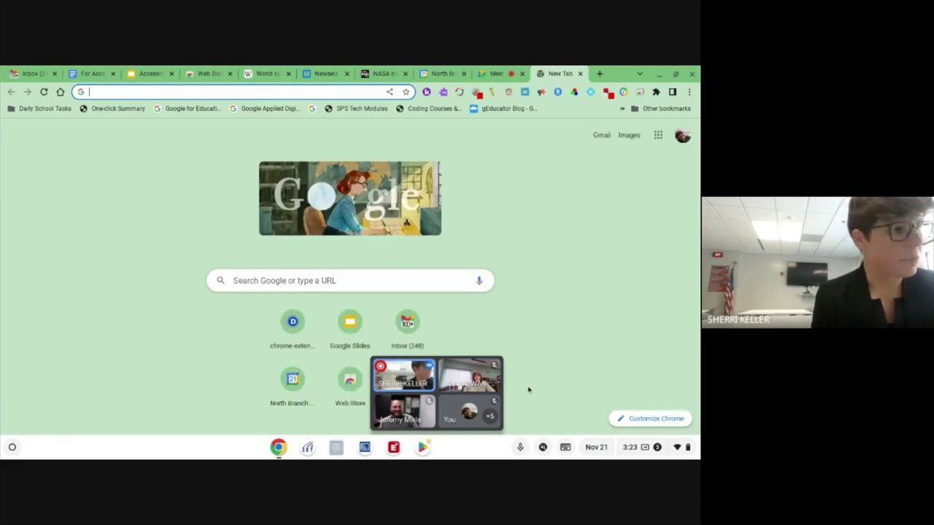
Dictate a search phrase into the new tab's address bar with Dictation
left_click(520, 449)
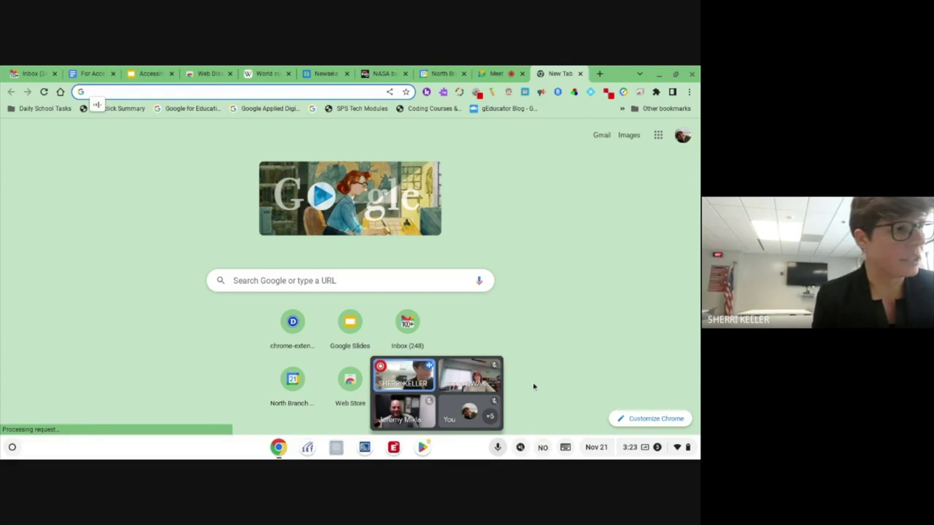
left_click(499, 448)
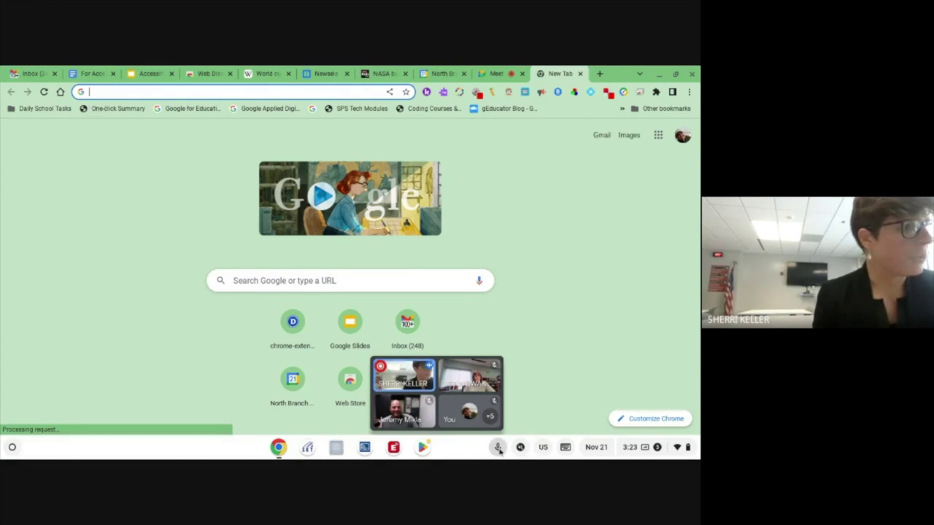
left_click(498, 448)
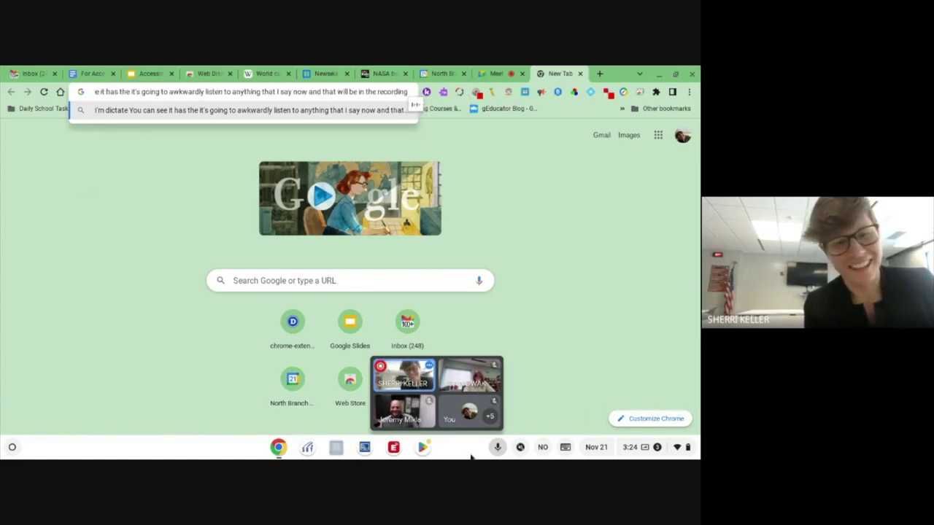
left_click(499, 447)
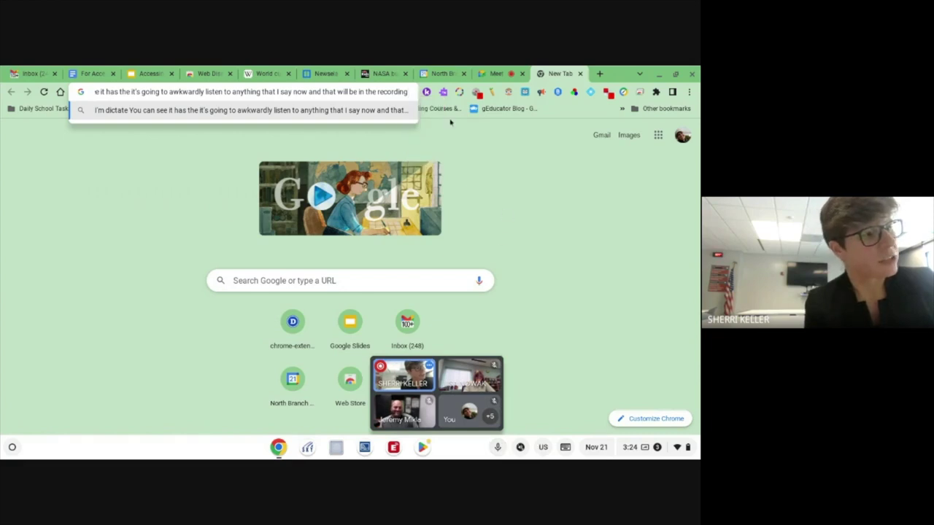
Raise the on-screen keyboard, type j and k, dismiss it, and switch to the World cup tab
left_click(411, 93)
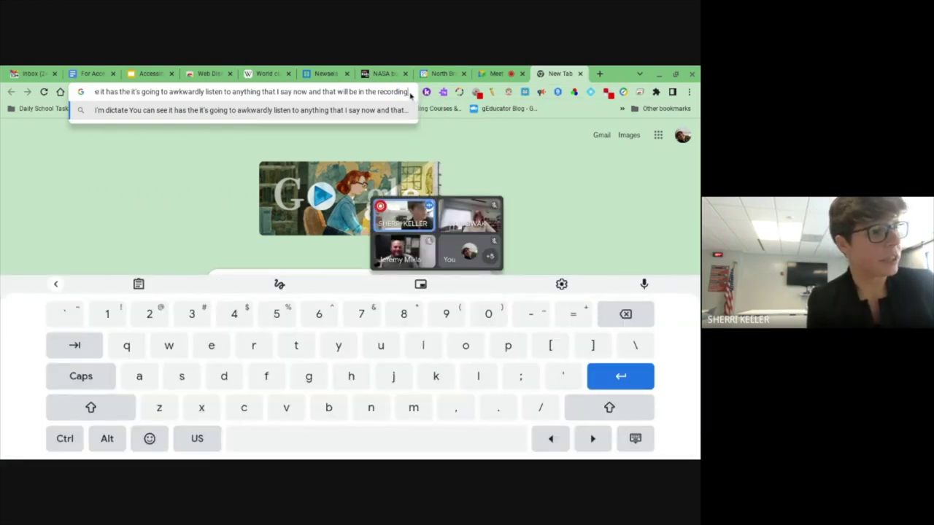
left_click(574, 204)
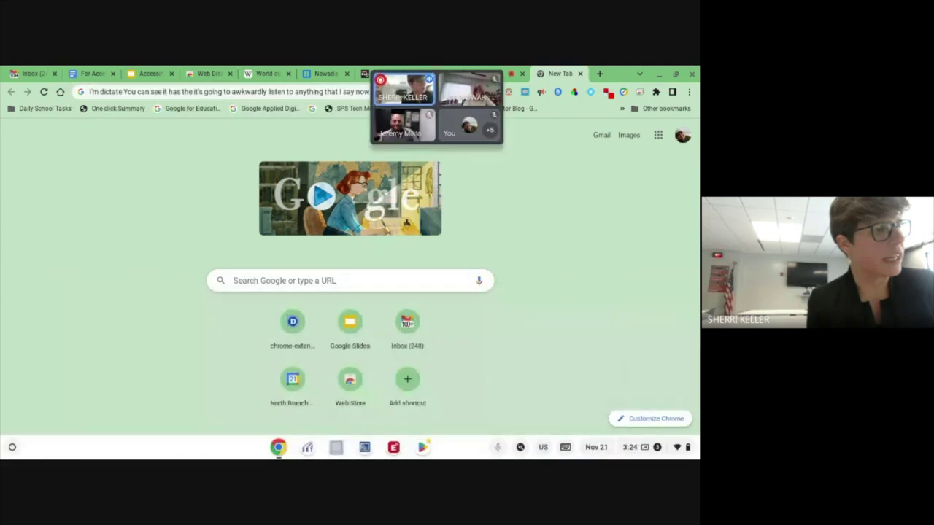
left_click(568, 452)
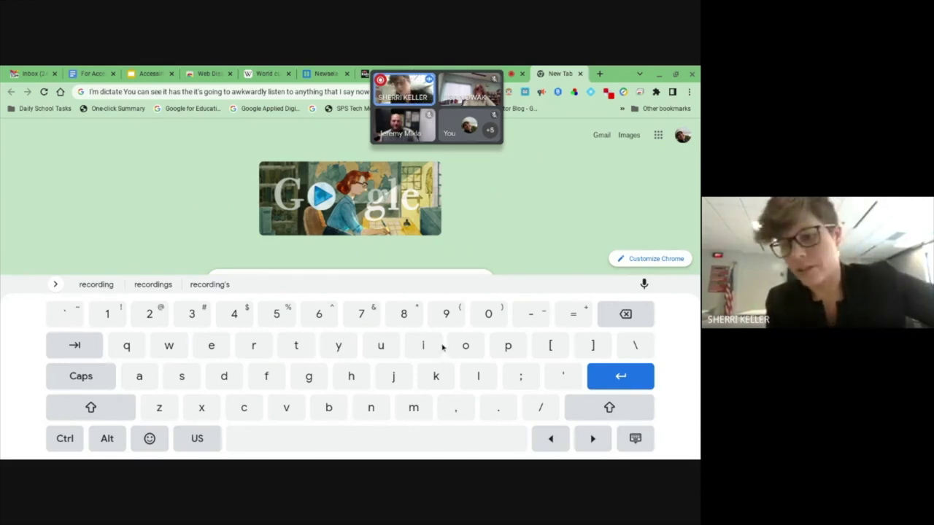
left_click(403, 380)
left_click(433, 375)
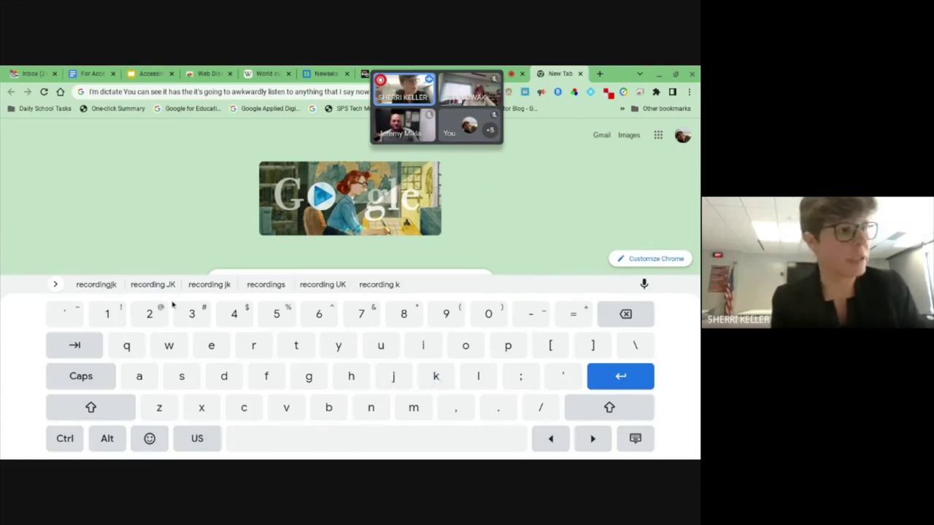
left_click(55, 284)
left_click(521, 453)
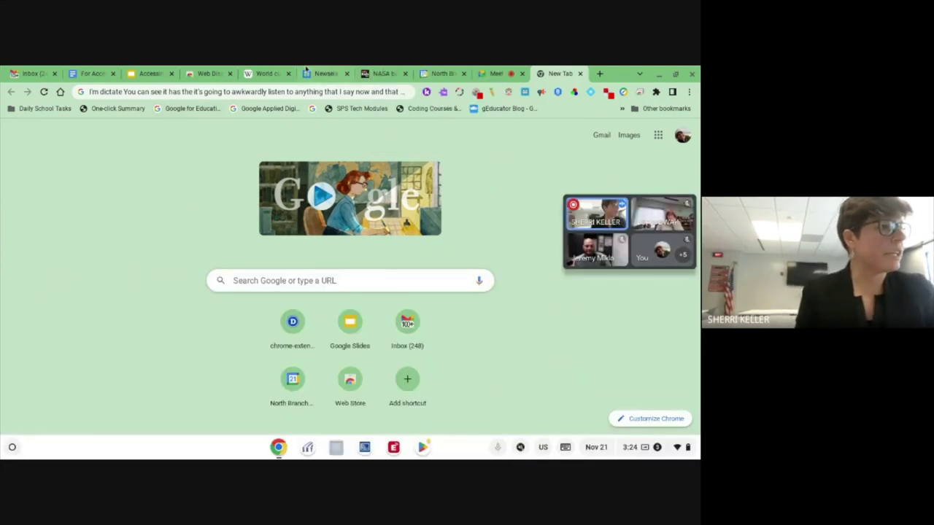
left_click(266, 74)
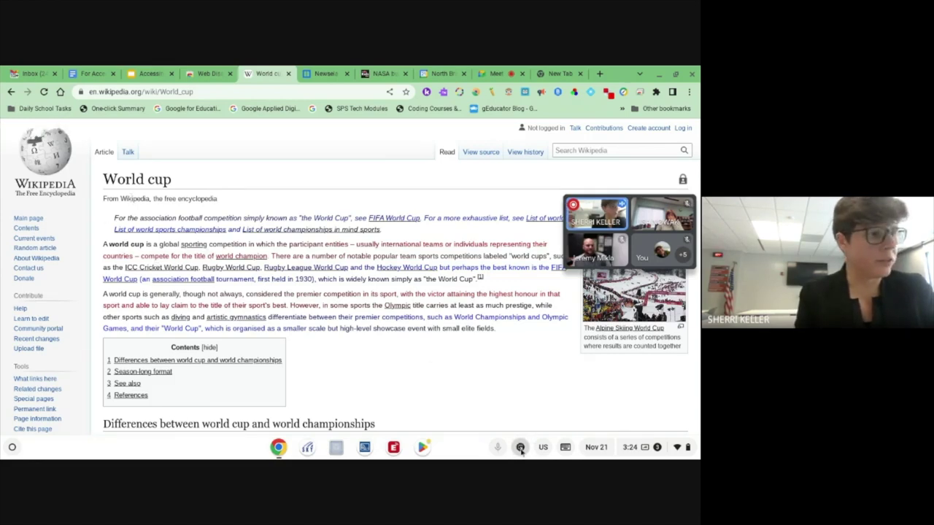
Select the World cup hatnote for Select-to-speak, accept the natural voice, mute, then stop reading
mouse_move(100, 211)
left_mouse_down()
mouse_move(201, 294)
mouse_move(501, 343)
mouse_move(569, 341)
mouse_move(562, 336)
left_mouse_up()
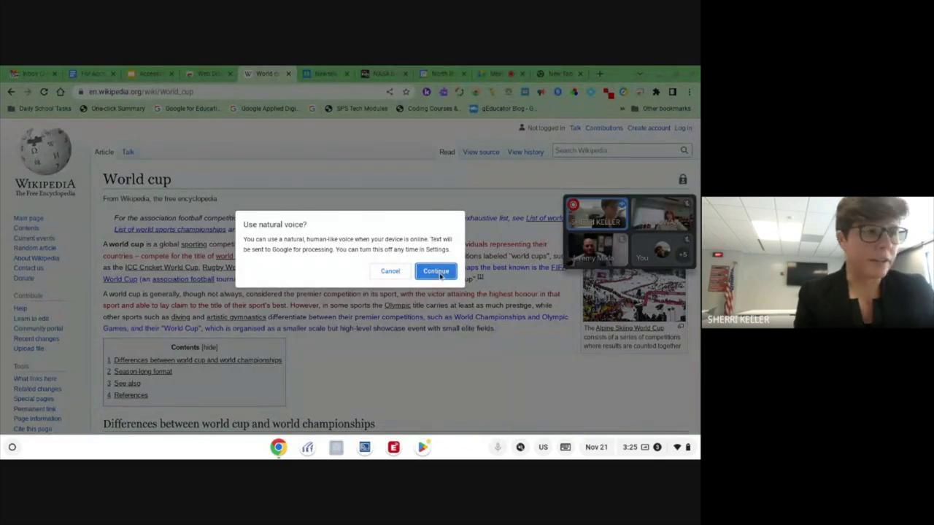
left_click(438, 276)
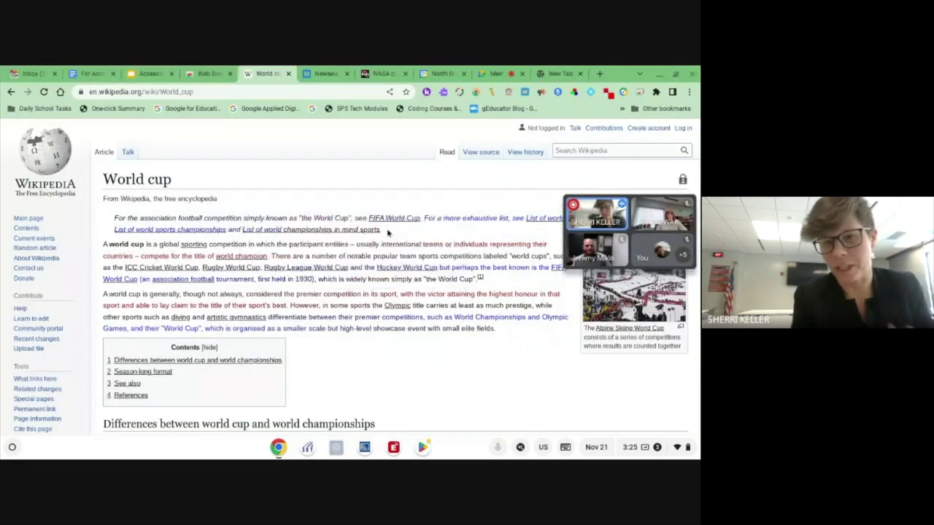
left_click(388, 232, "super")
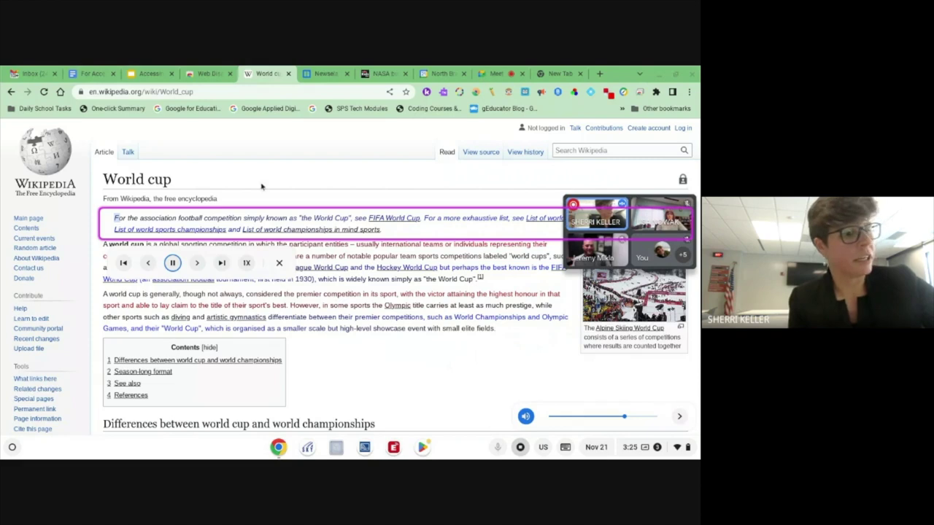
key("XF86AudioMute")
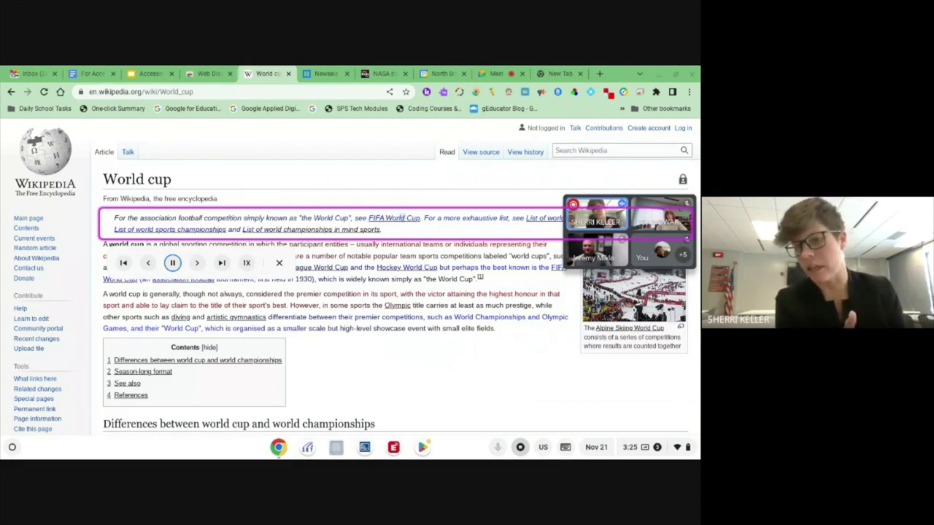
left_click(520, 447)
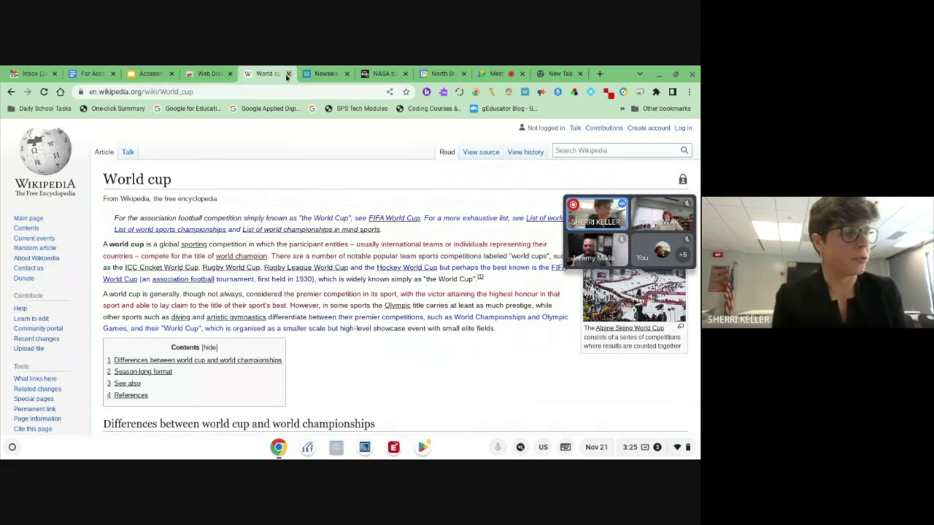
Close the World cup tab and the stray crosh terminal, then open Quick Settings' accessibility list
key("ctrl+w")
key("ctrl+alt+t")
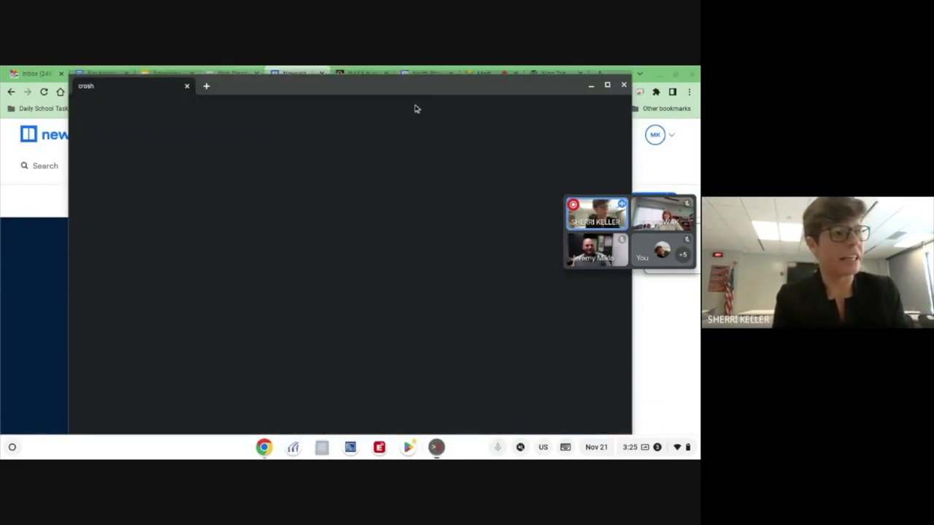
left_click(623, 85)
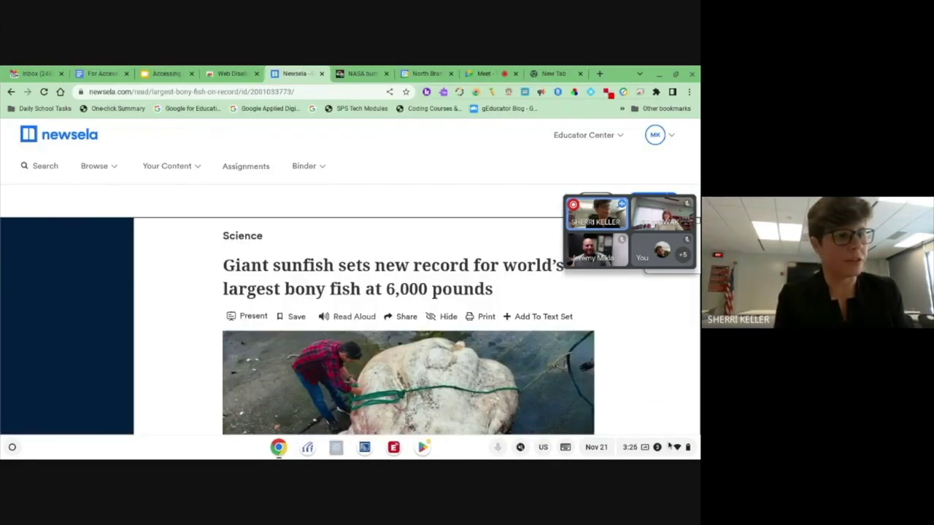
left_click(672, 447)
left_click(666, 267)
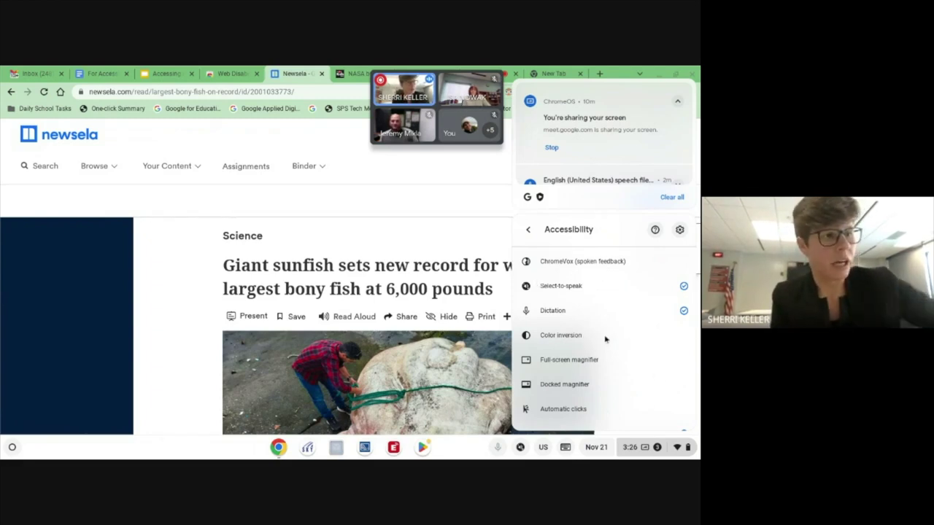
Toggle the full-screen magnifier on and off, then switch on the docked magnifier
scroll(594, 350, "down", 1)
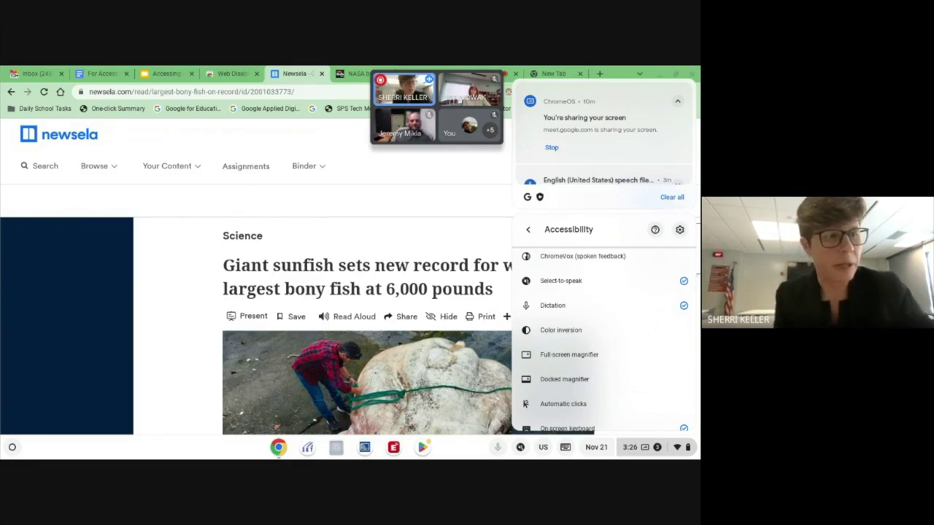
left_click(588, 355)
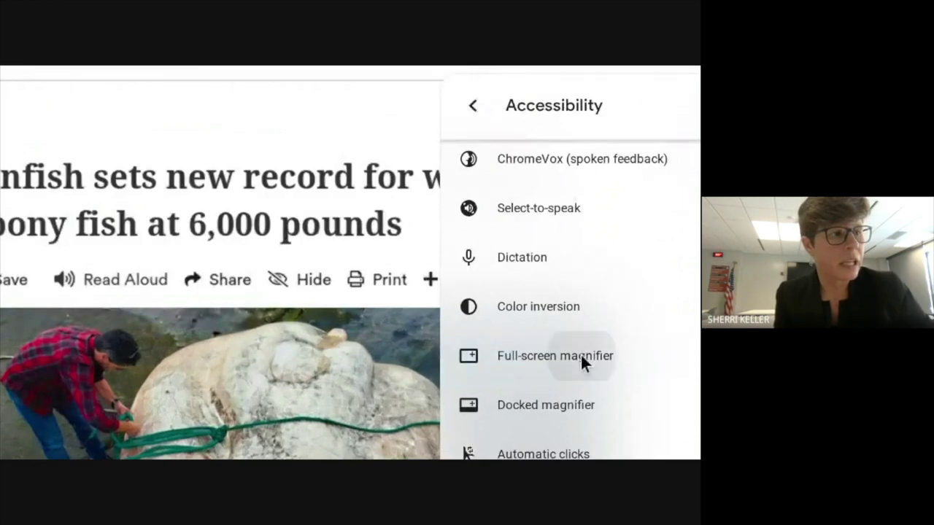
left_click(582, 357)
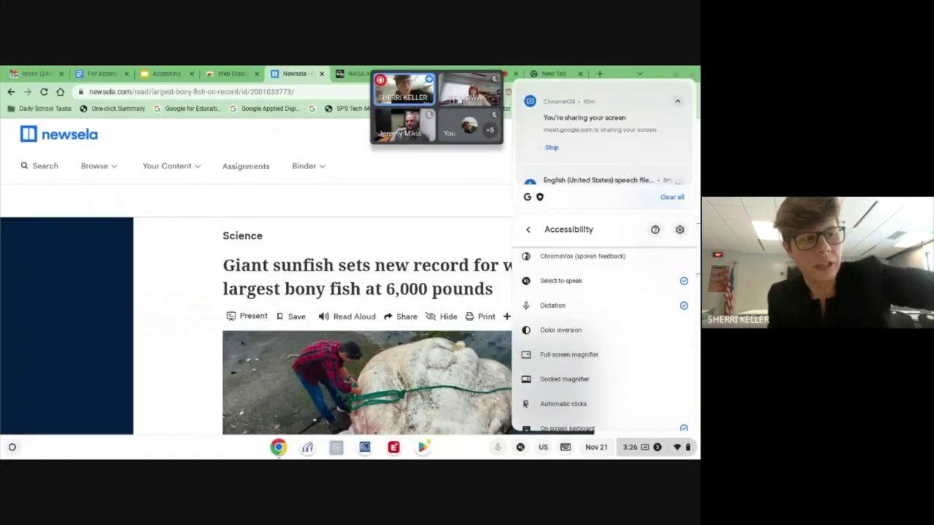
left_click(564, 379)
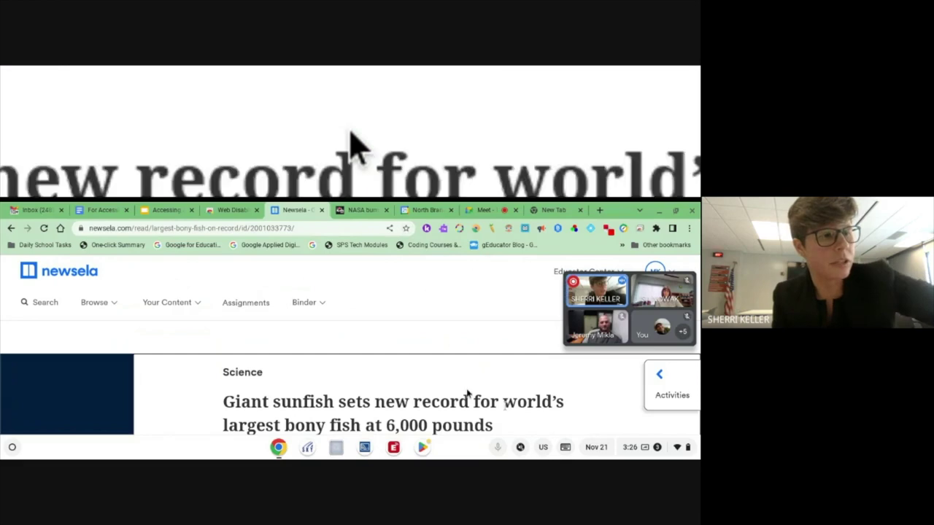
Reopen the Quick Settings accessibility list and switch the docked magnifier off
left_click(684, 447)
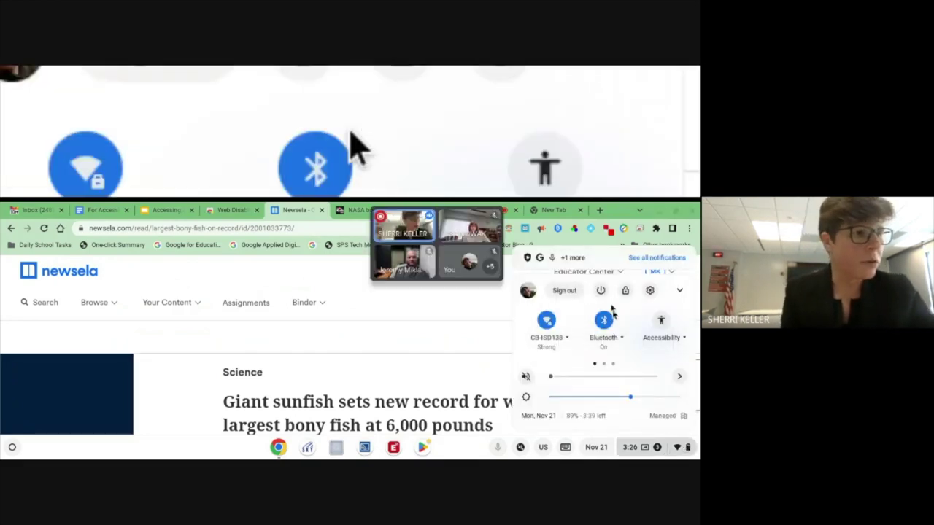
left_click(661, 321)
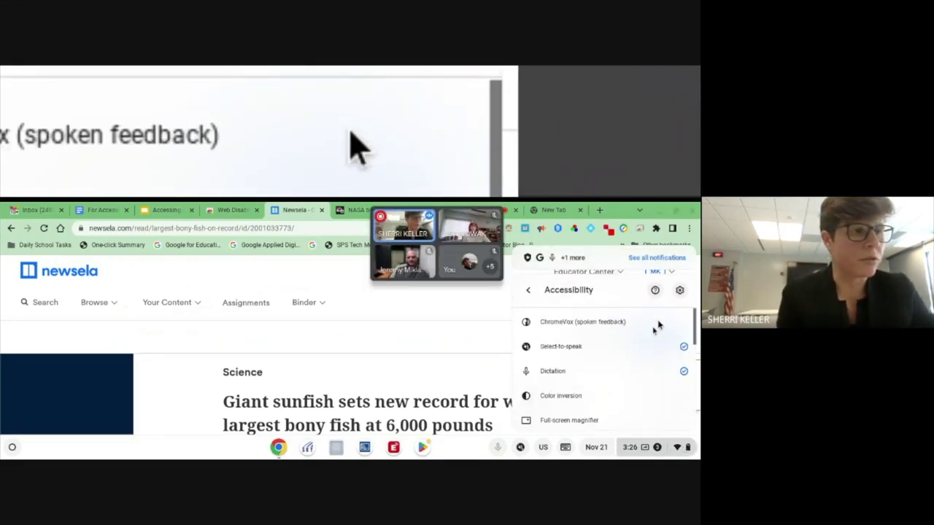
scroll(656, 379, "down", 3)
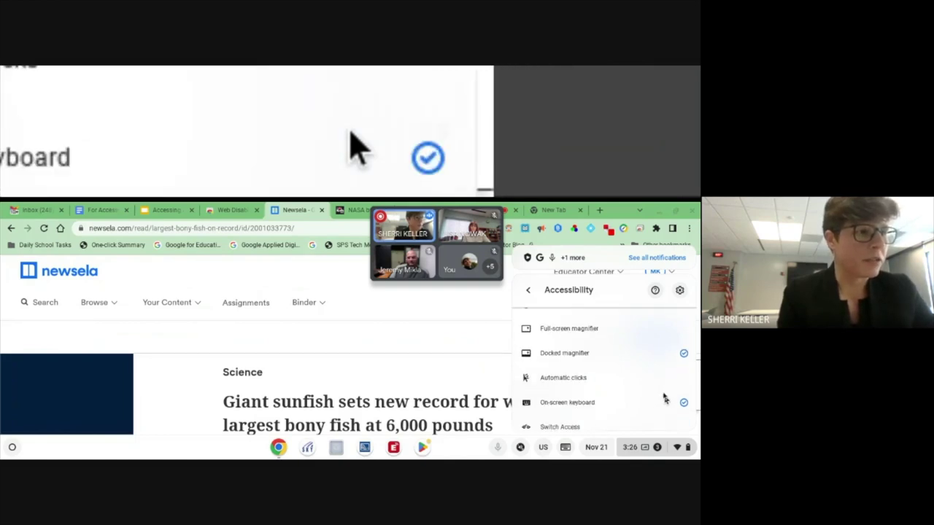
left_click(682, 354)
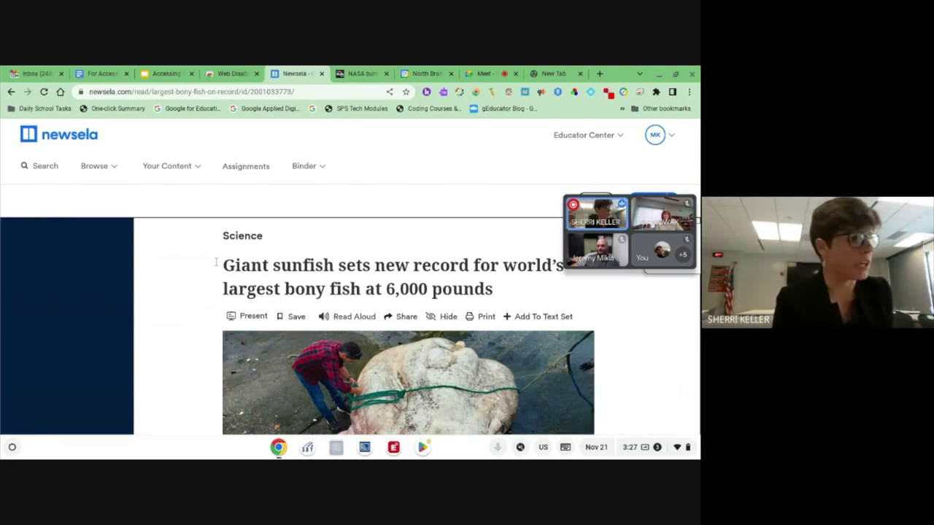
Launch Screencast from the app launcher and dismiss its welcome introduction
left_click(12, 448)
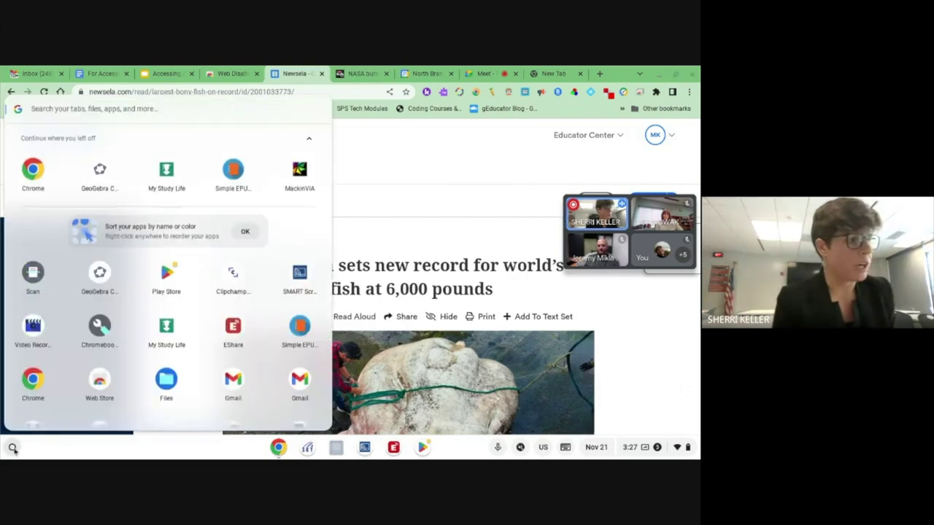
scroll(259, 326, "down", 2)
scroll(259, 326, "down", 6)
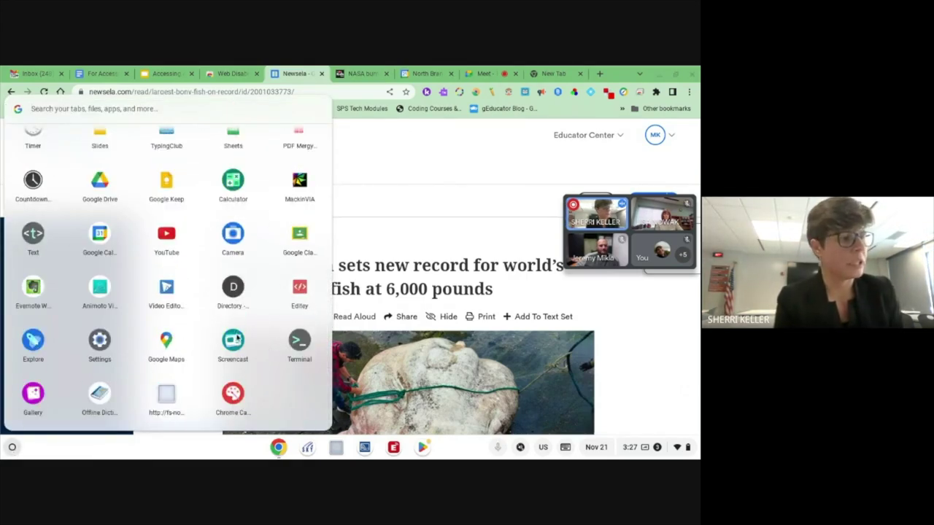
left_click(232, 340)
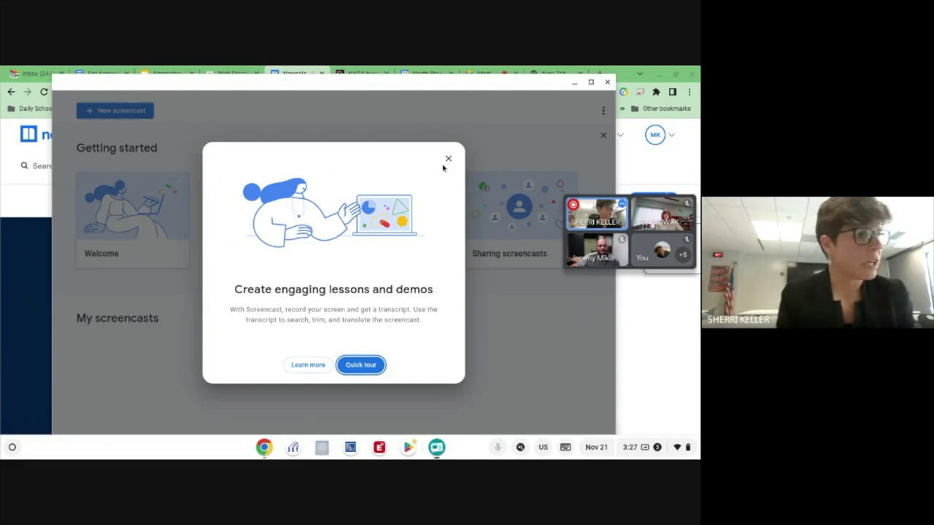
left_click(448, 158)
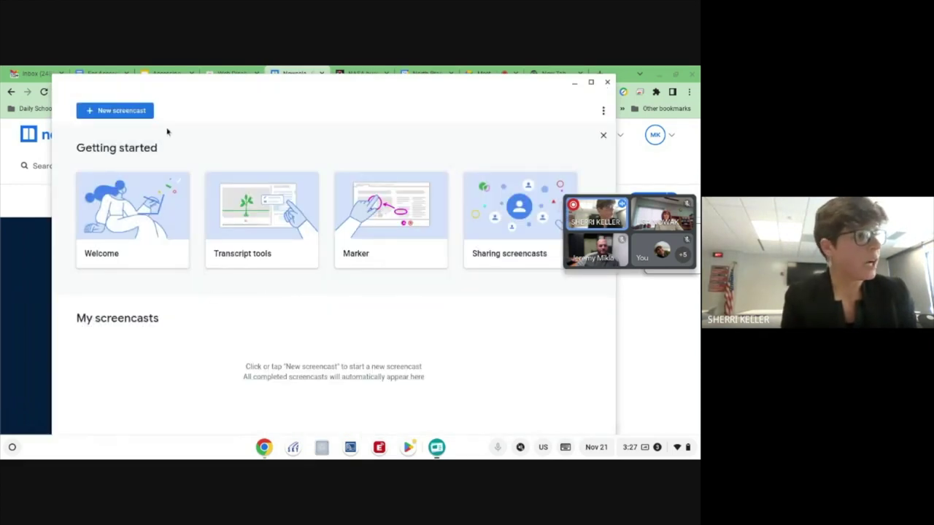
Start a new screencast, cancel the capture, and close the Screencast app
left_click(136, 111)
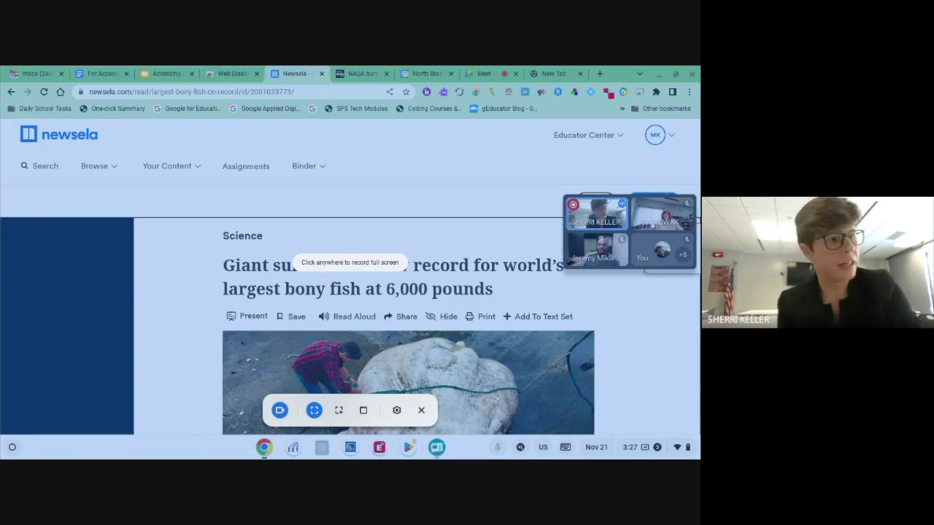
left_click(422, 411)
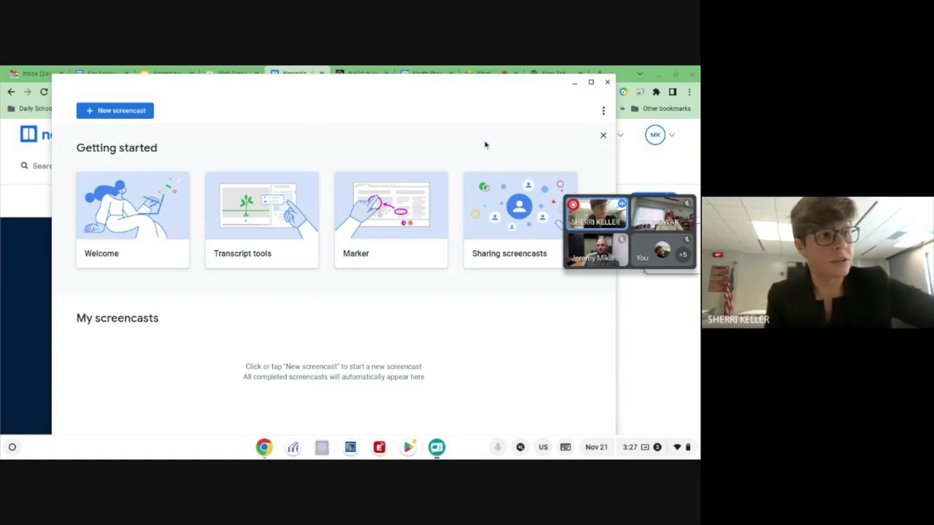
left_click(608, 83)
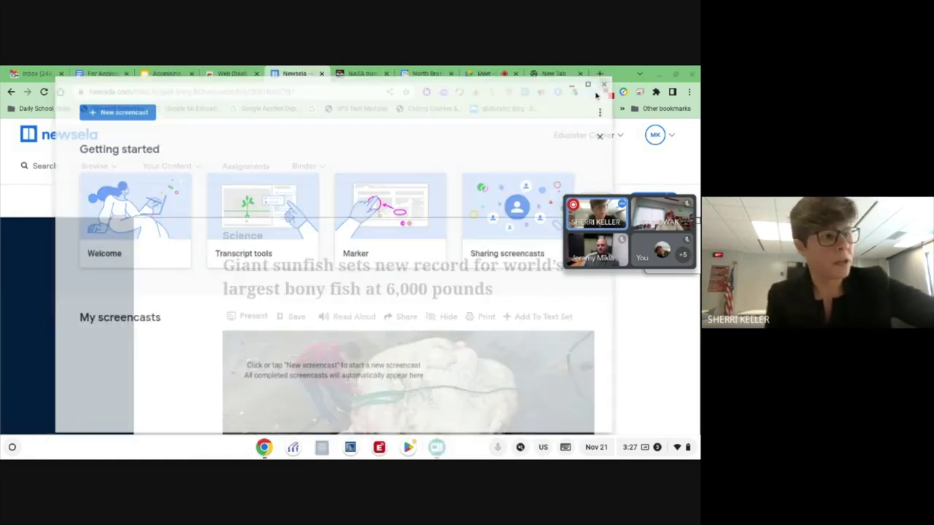
left_click(11, 448)
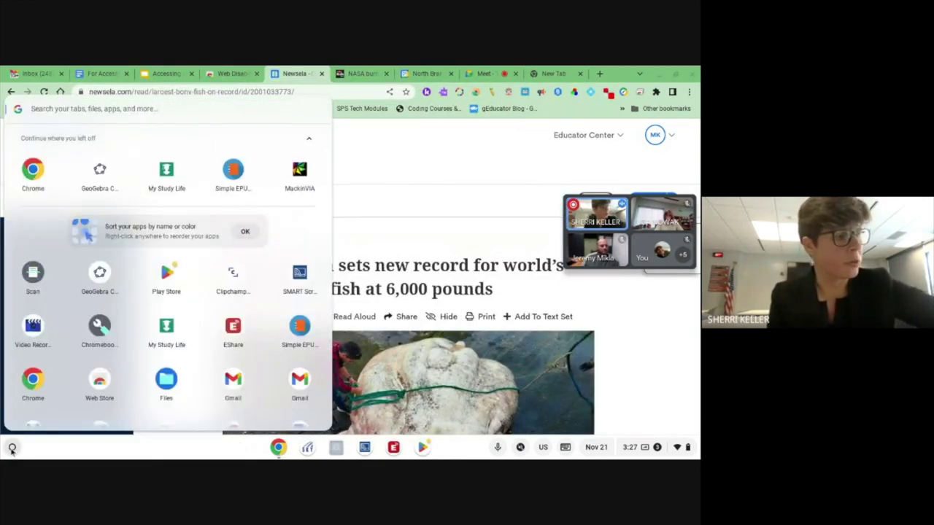
scroll(277, 241, "down", 5)
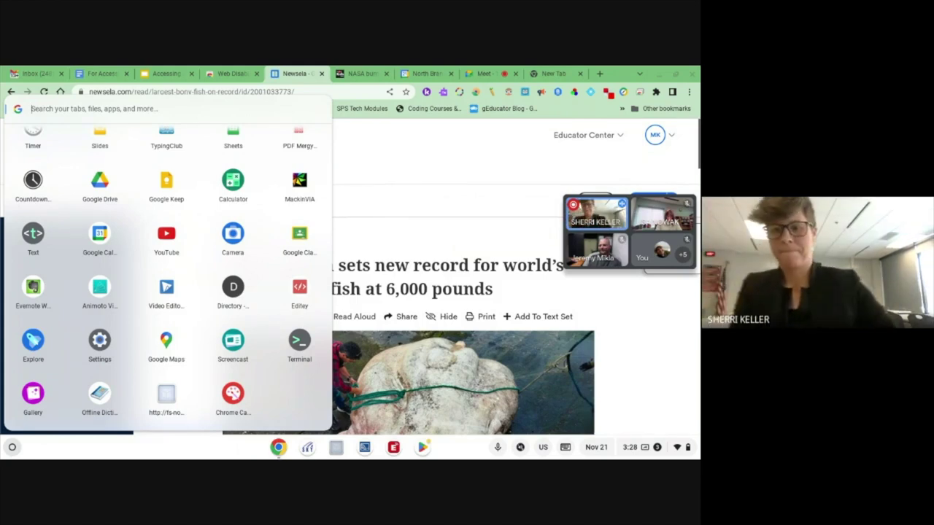
left_click(438, 159)
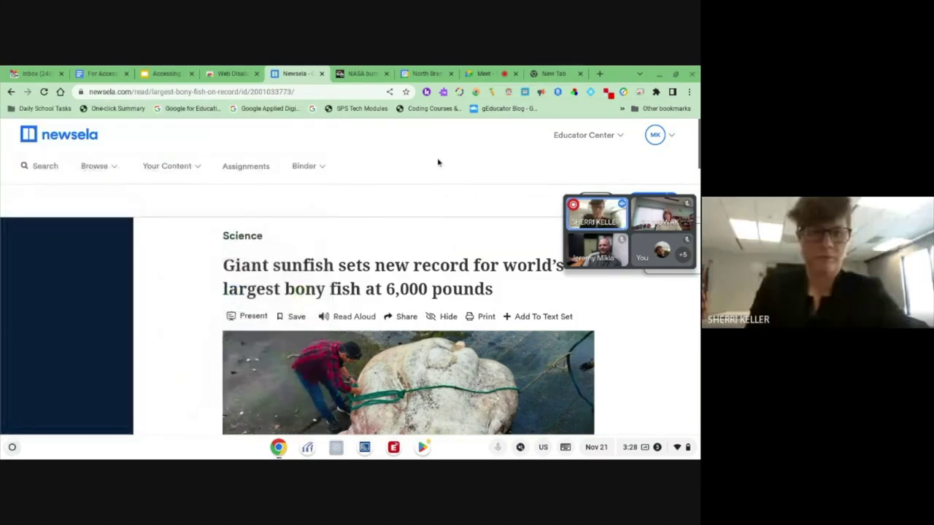
Show slide 9 'Built into Slides/Docs' in Accessing Accessibility, check Tools, then open the For Accessibility document
left_click(167, 74)
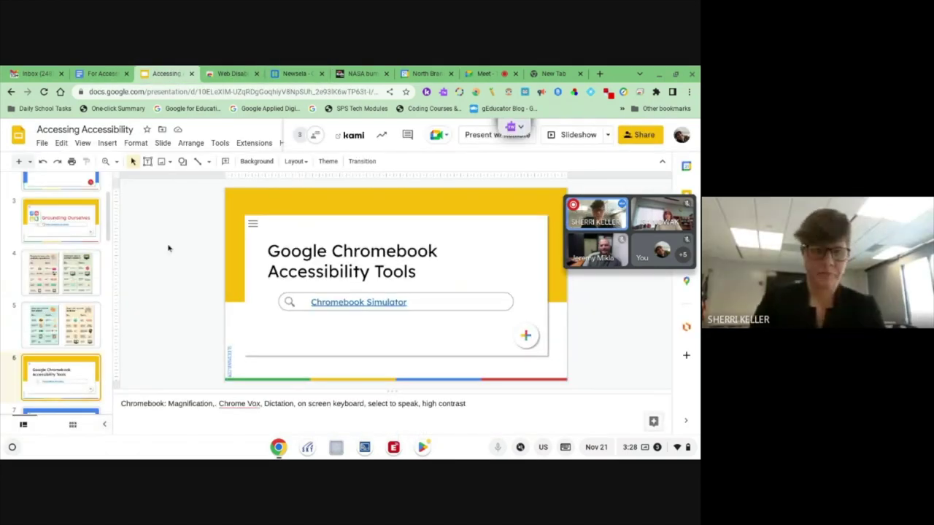
scroll(69, 281, "down", 3)
scroll(60, 321, "down", 4)
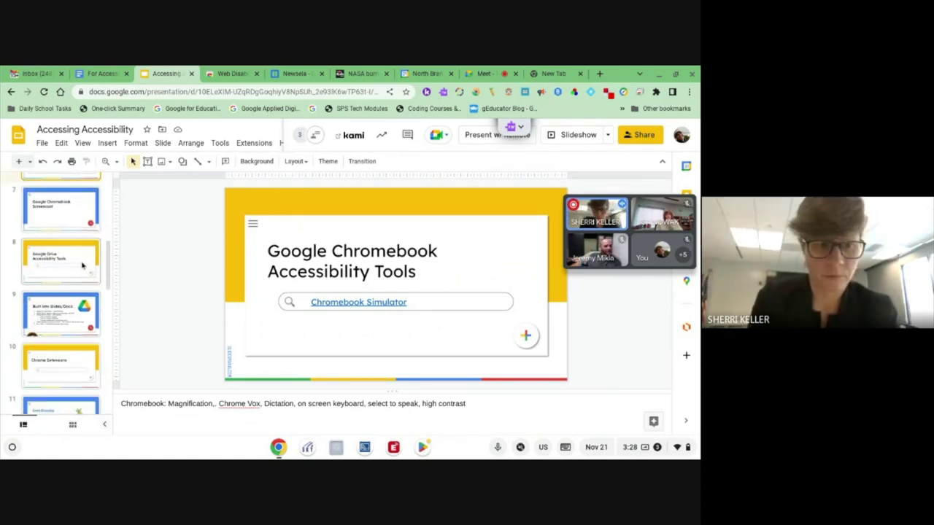
left_click(82, 265)
scroll(73, 277, "down", 1)
left_click(68, 282)
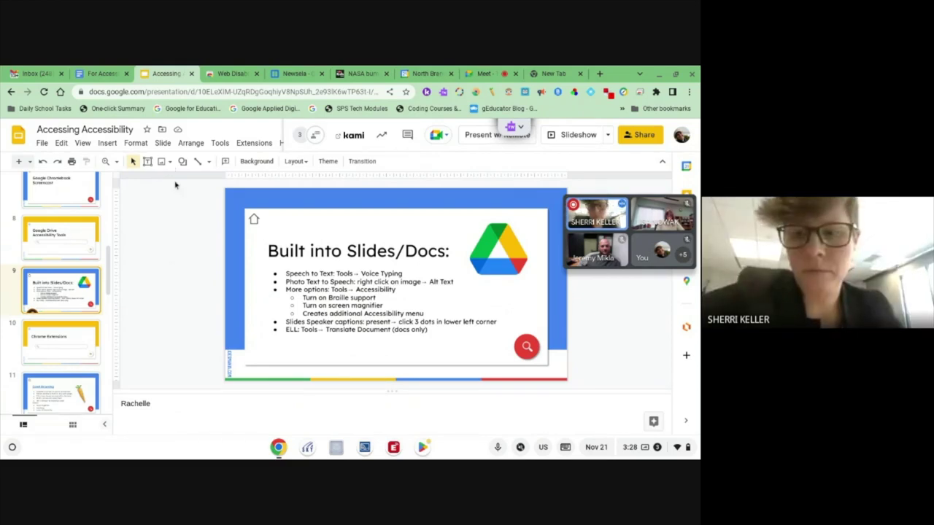
left_click(219, 143)
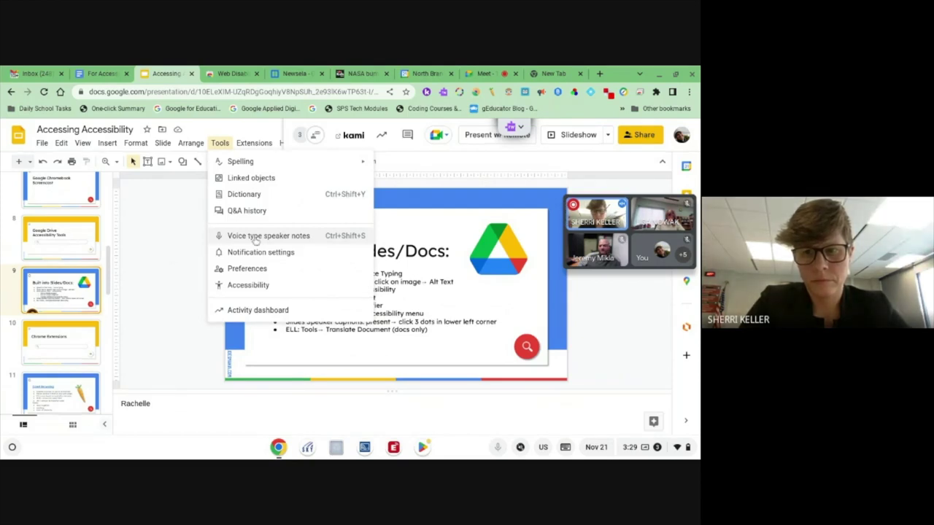
left_click(102, 73)
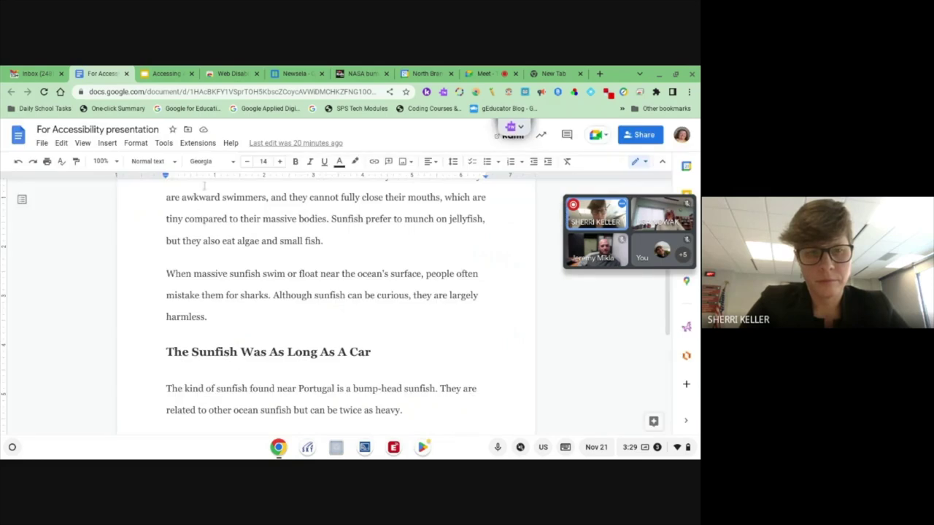
Turn on Tools > Voice typing, allow the microphone, and dictate a sentence after 'harmless.'
left_click(165, 143)
left_click(165, 144)
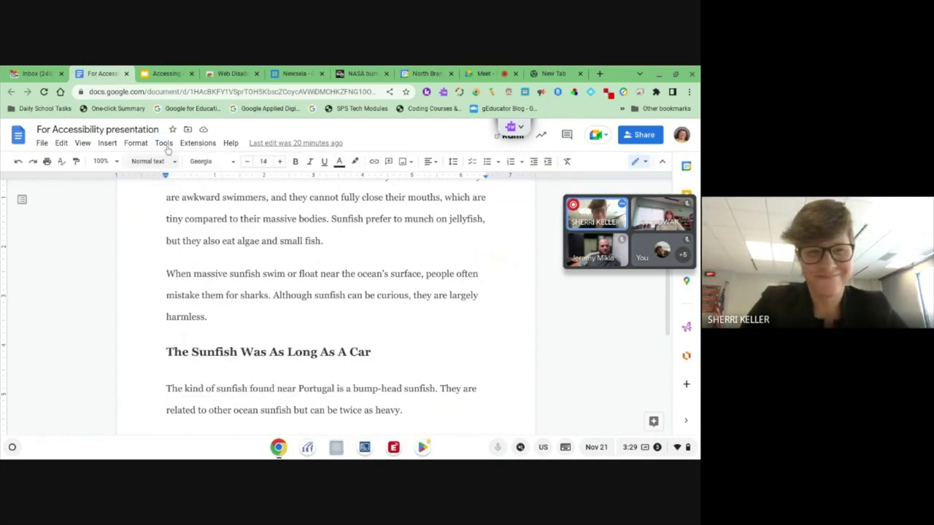
left_click(165, 143)
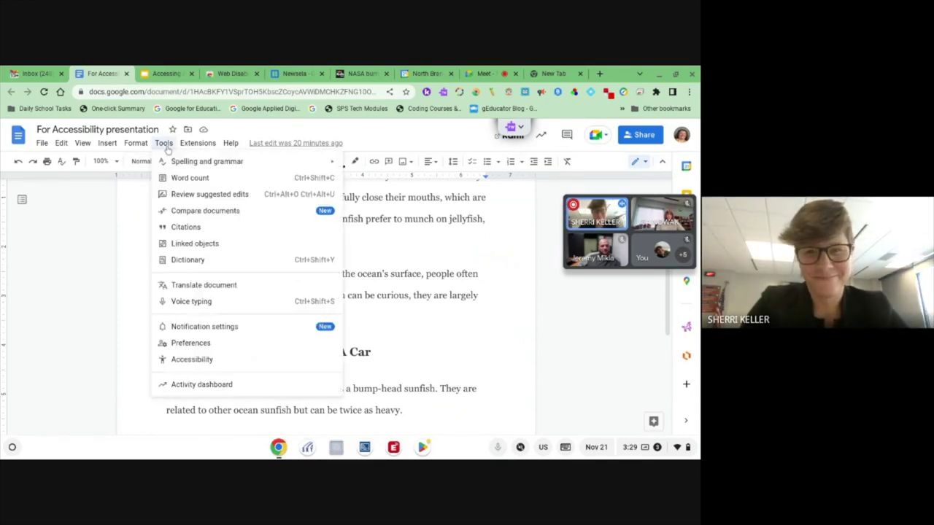
left_click(191, 301)
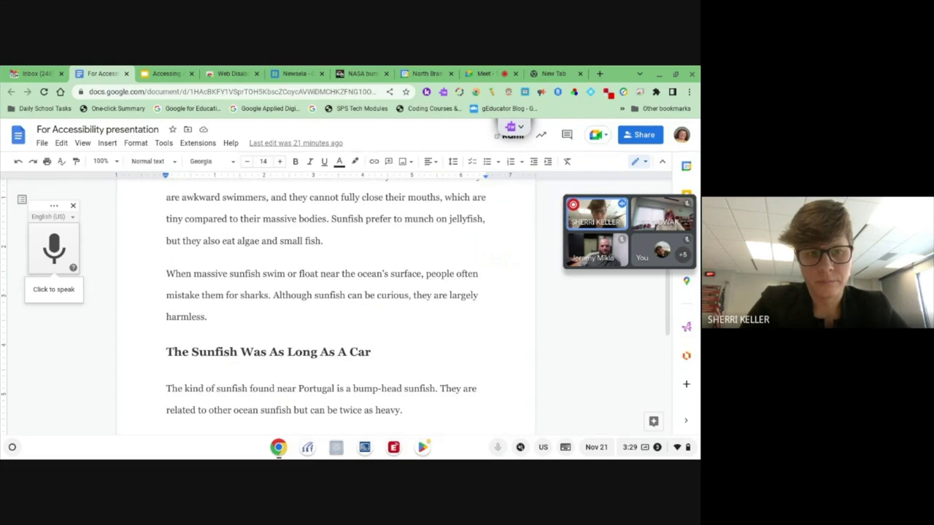
left_click(54, 248)
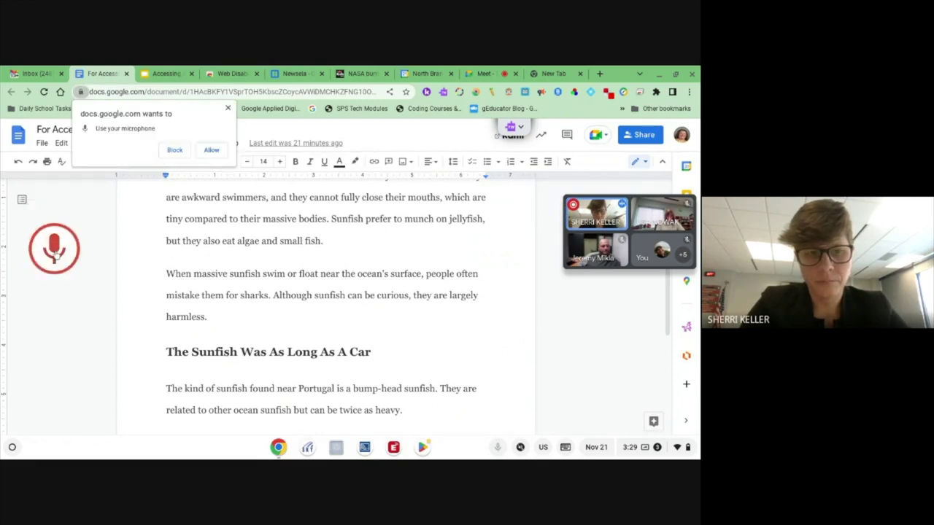
left_click(207, 151)
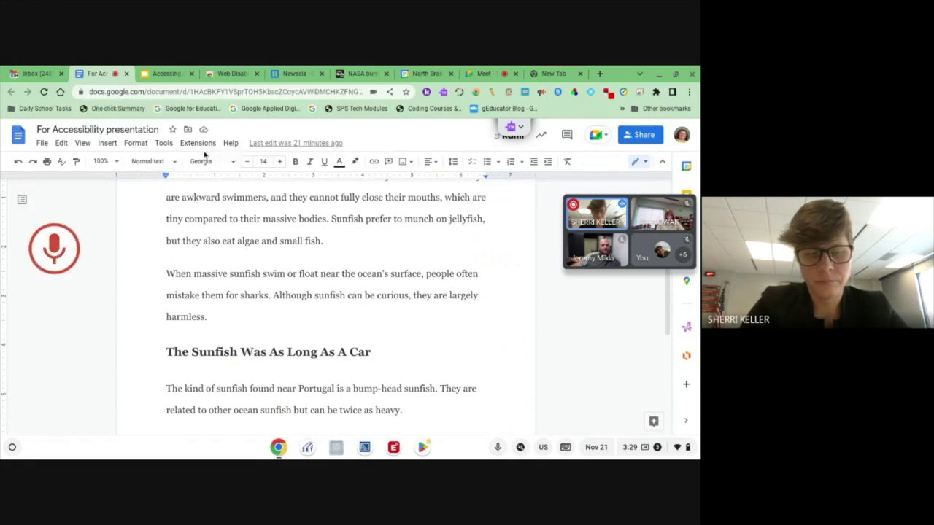
left_click(223, 317)
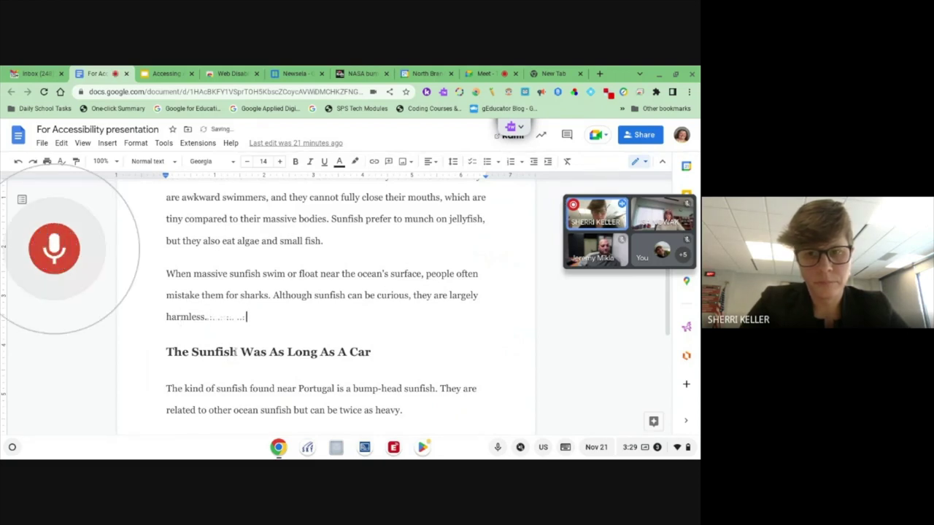
left_click(61, 253)
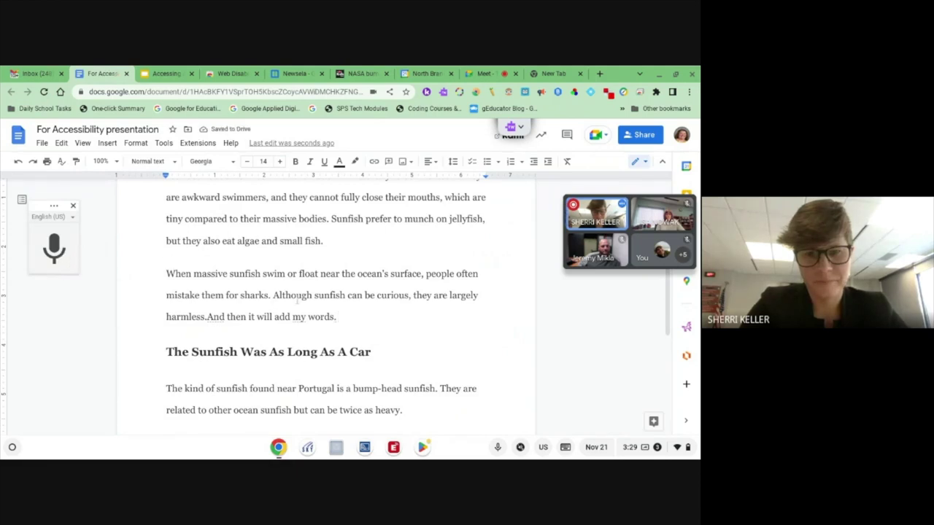
Delete the dictated sentence, then select and right-click the Drive logo on slide 9
left_click_drag(339, 317, 208, 315)
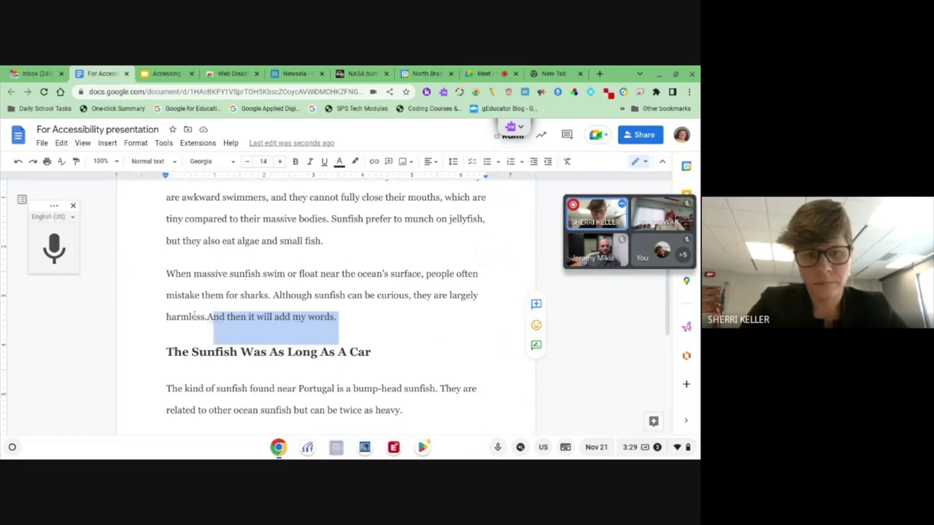
type("A")
key("BackSpace")
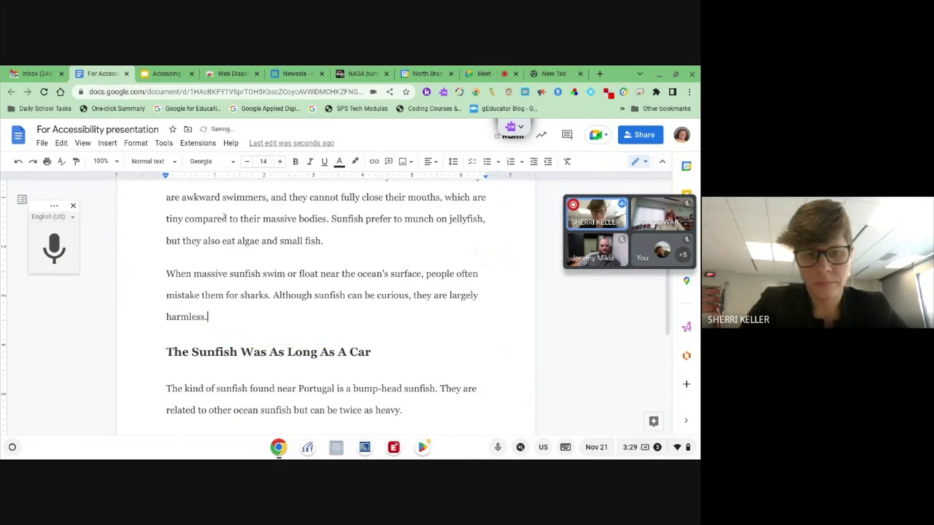
left_click(160, 73)
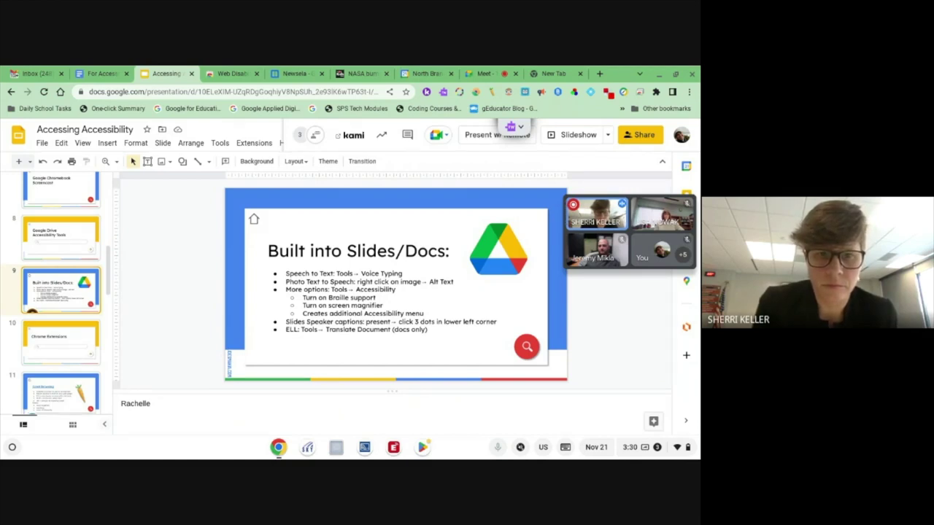
left_click(495, 254)
right_click(496, 256)
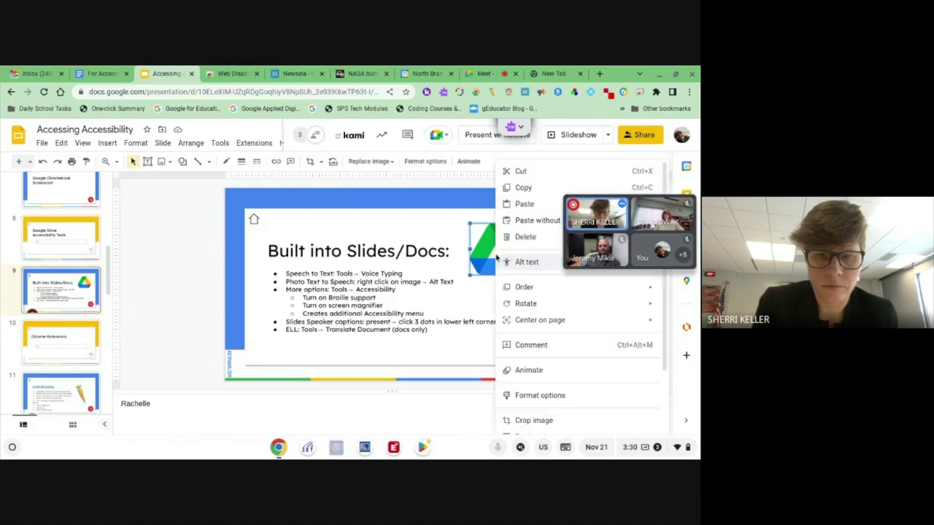
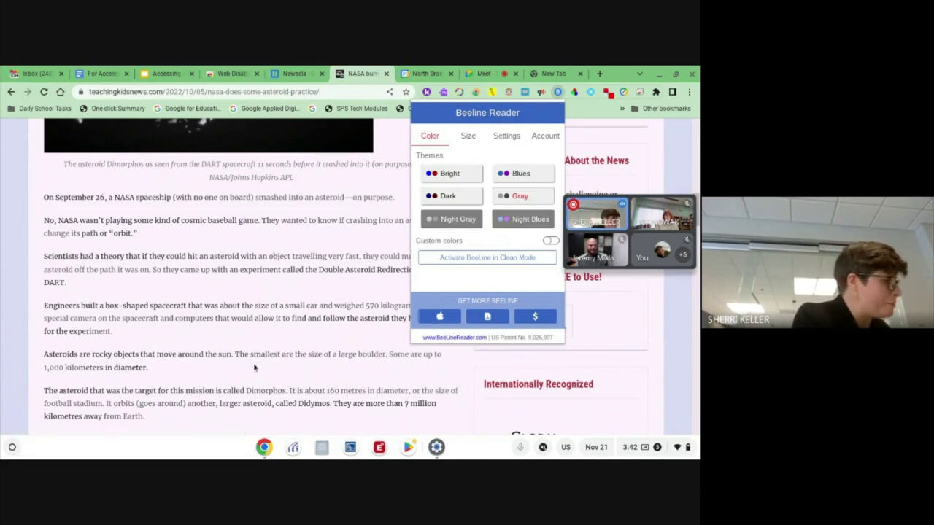
Return to the Accessing Accessibility slides tab with Ctrl+3
key("ctrl+3")
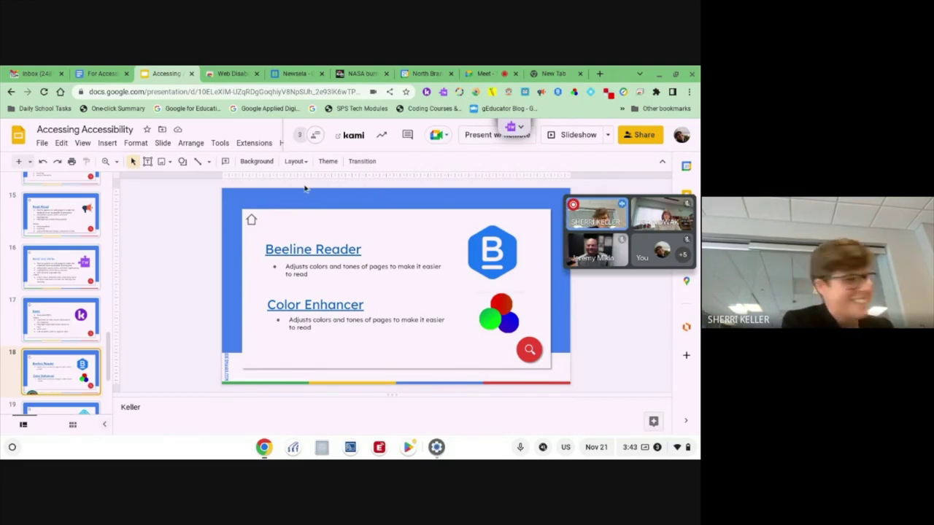
Scroll the filmstrip down and select slide 19, Equation
scroll(77, 271, "down", 5)
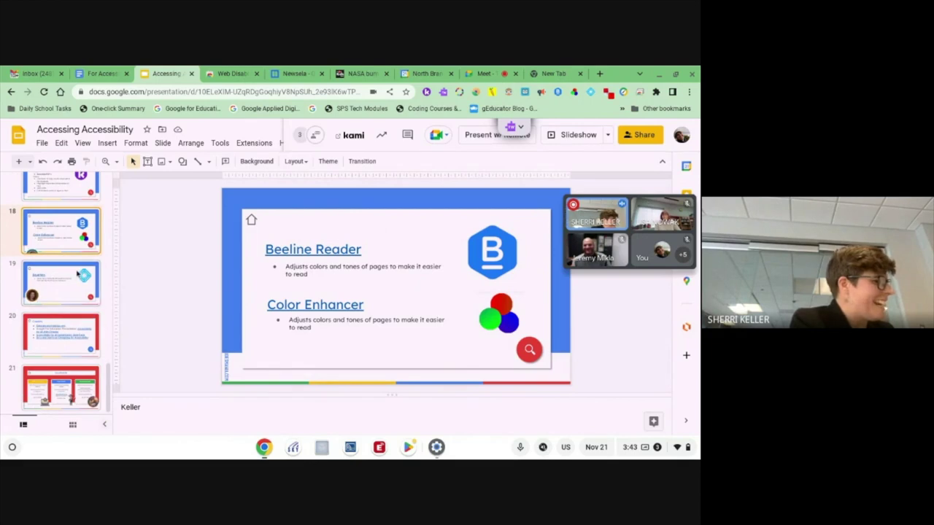
left_click(78, 273)
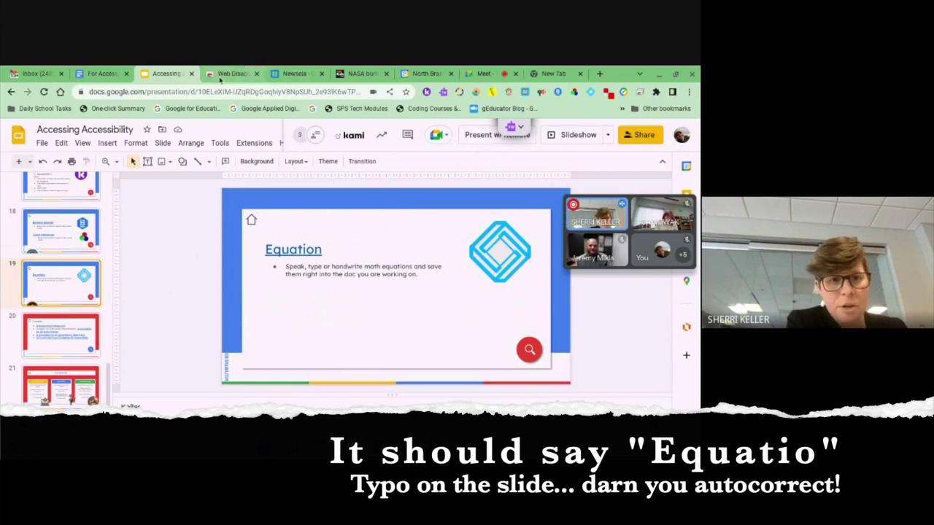
Bring up the For Accessibility sunfish document with the Equatio math toolbar showing
left_click(109, 73)
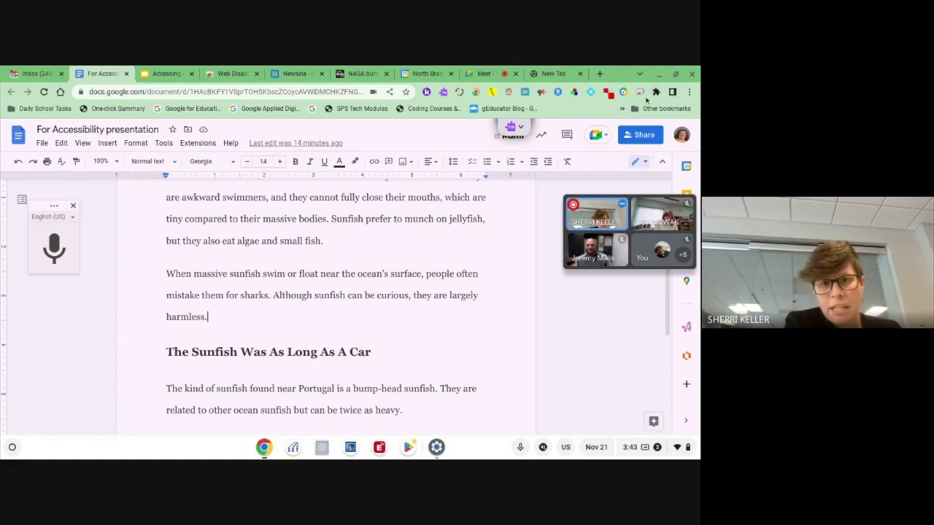
left_click(590, 95)
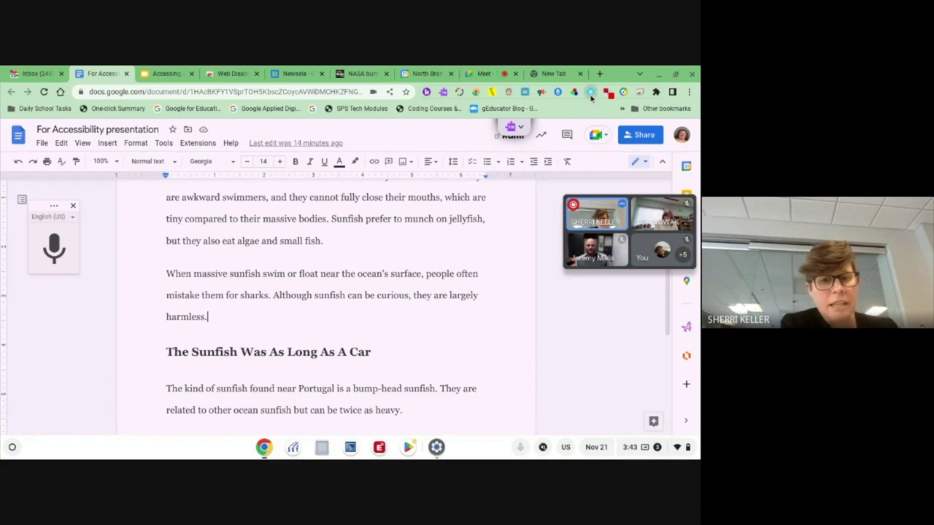
left_click(591, 95)
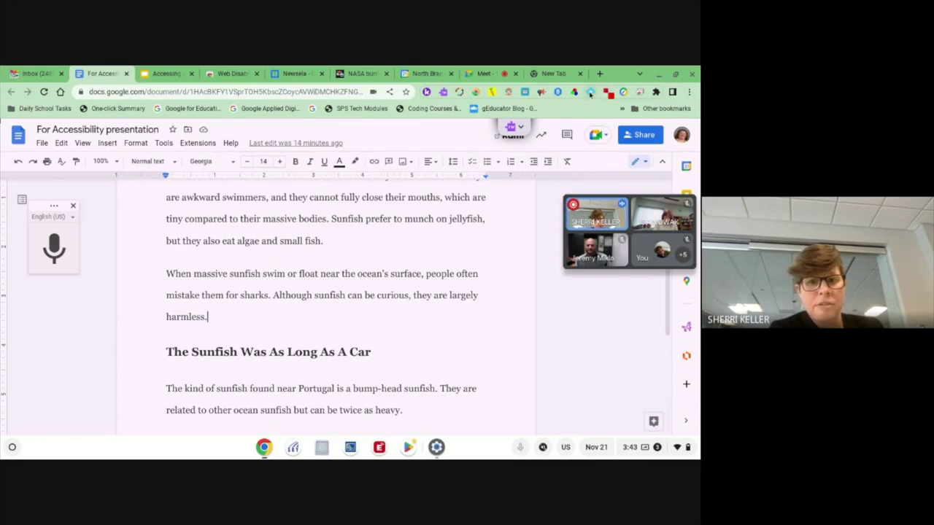
left_click(590, 92)
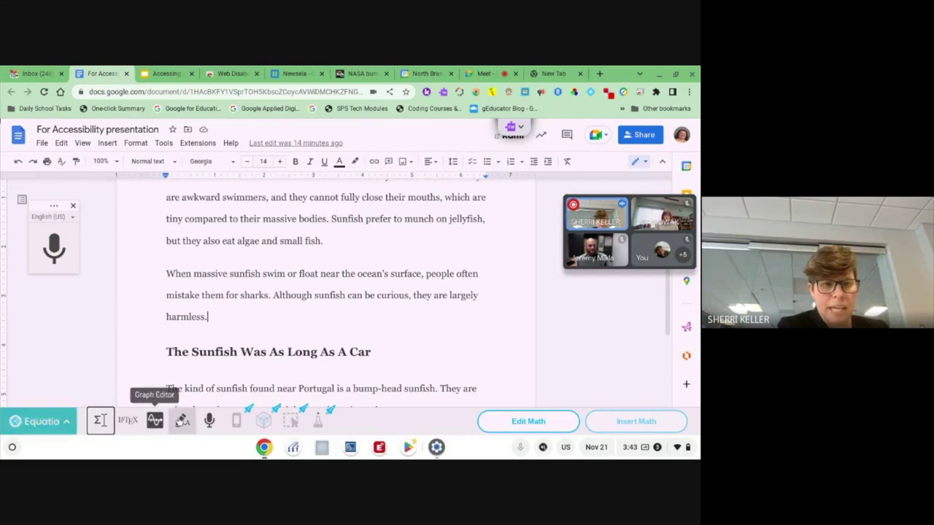
Handwrite the letter 'a' so Equatio recognises it as math, then switch to speech input
left_click(183, 422)
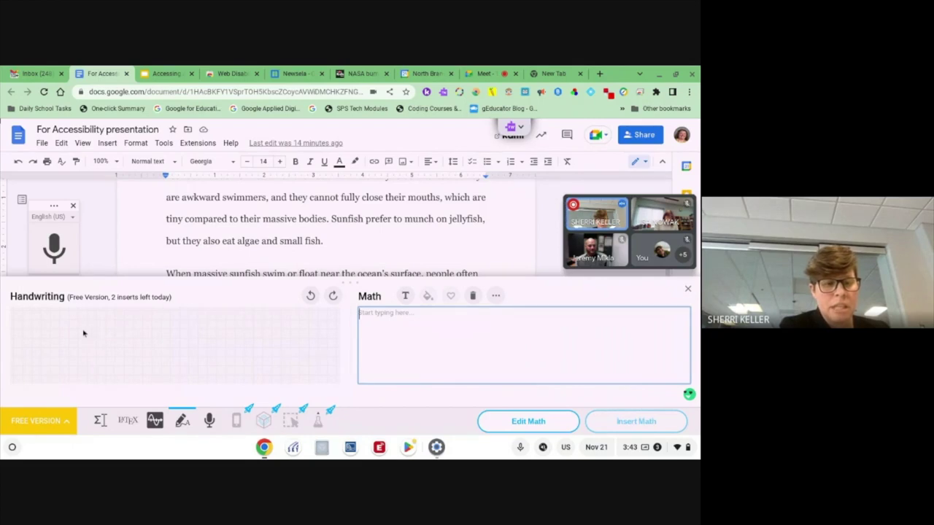
mouse_move(82, 329)
left_mouse_down()
mouse_move(68, 342)
mouse_move(89, 348)
mouse_move(95, 335)
mouse_move(93, 347)
mouse_move(106, 350)
left_mouse_up()
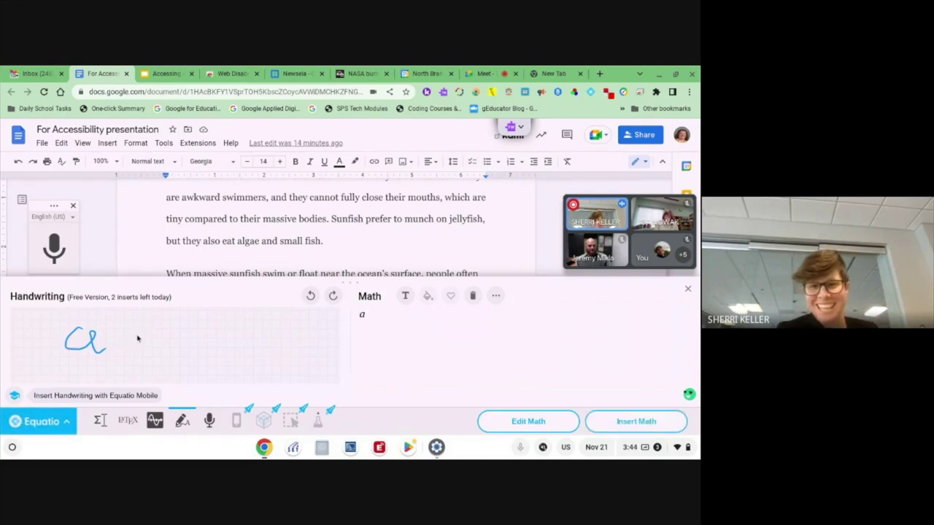
mouse_move(140, 330)
left_mouse_down()
mouse_move(133, 350)
mouse_move(146, 339)
mouse_move(129, 344)
left_mouse_up()
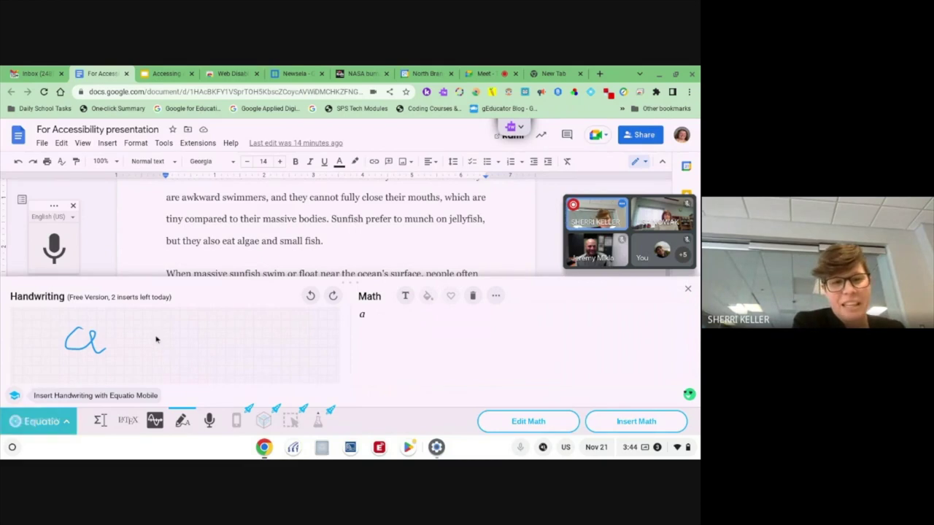
mouse_move(127, 332)
left_mouse_down()
mouse_move(129, 352)
mouse_move(142, 346)
left_mouse_up()
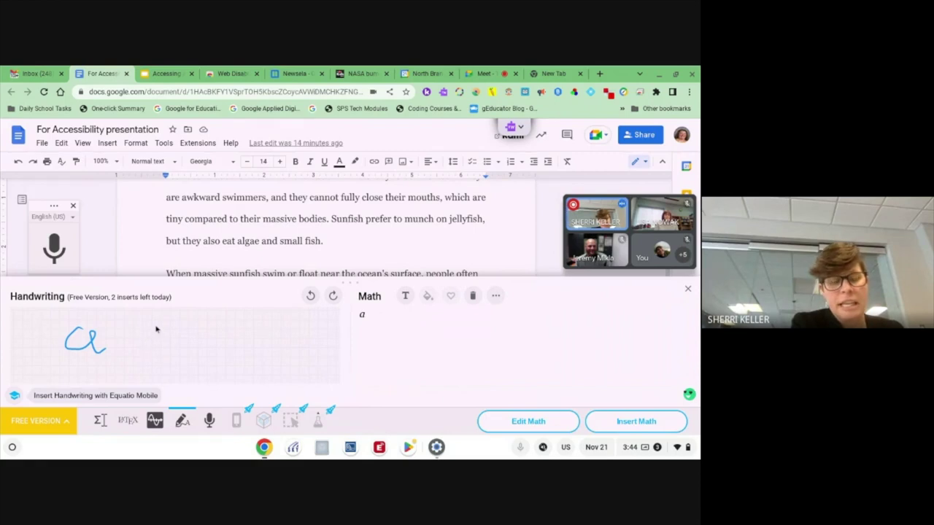
left_click(209, 420)
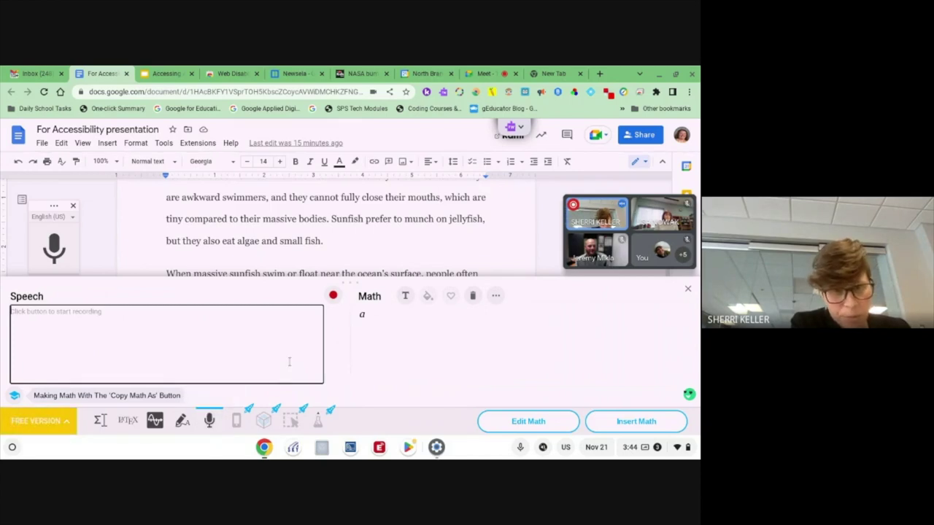
Dictate 'a plus b' and insert a + b after 'harmless' in the document
left_click(333, 295)
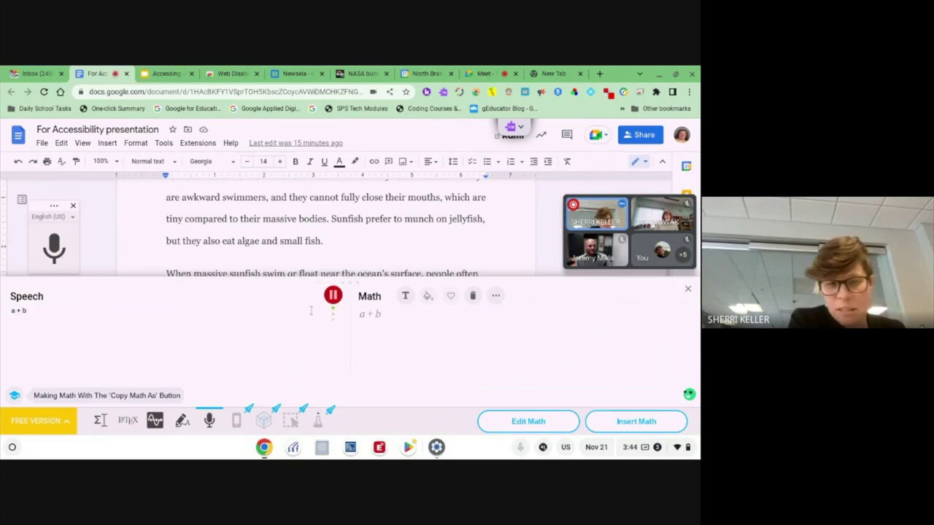
left_click(333, 295)
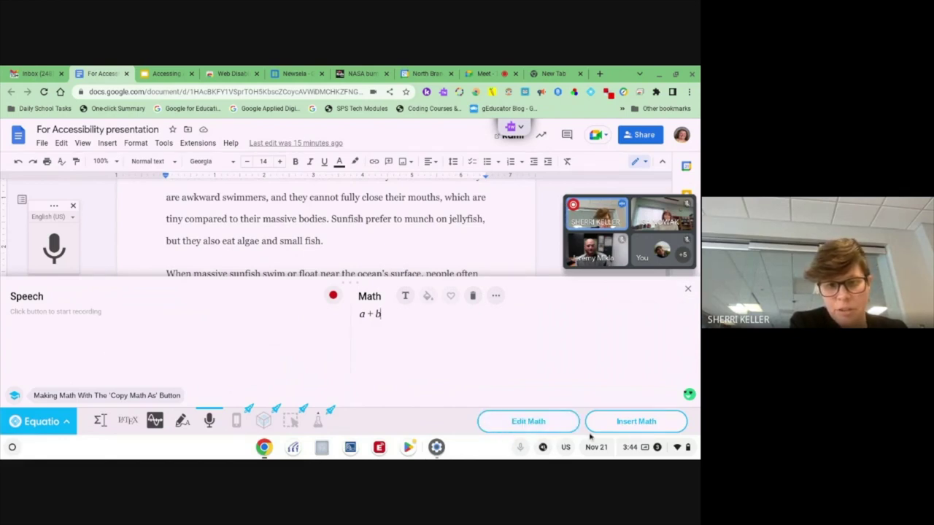
left_click(632, 425)
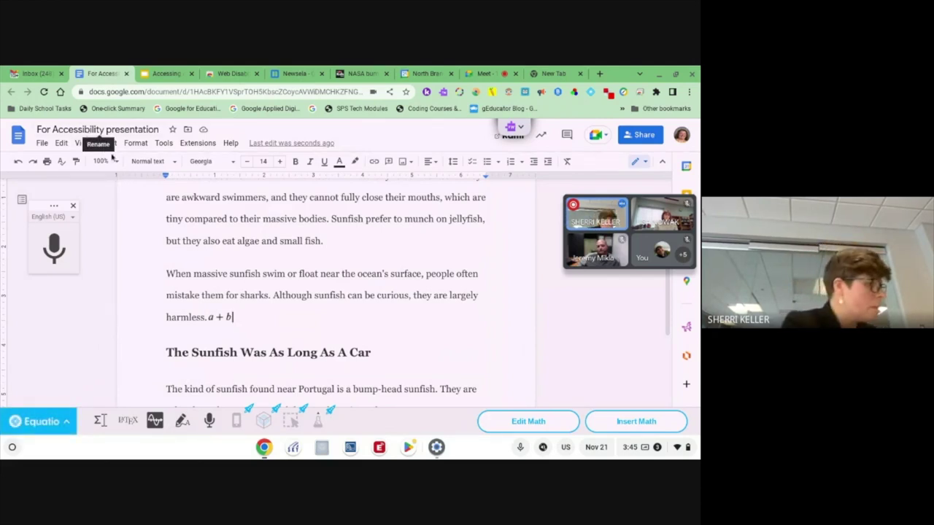
Go back to the Accessing Accessibility deck and advance to slide 20, Credits
left_click(167, 73)
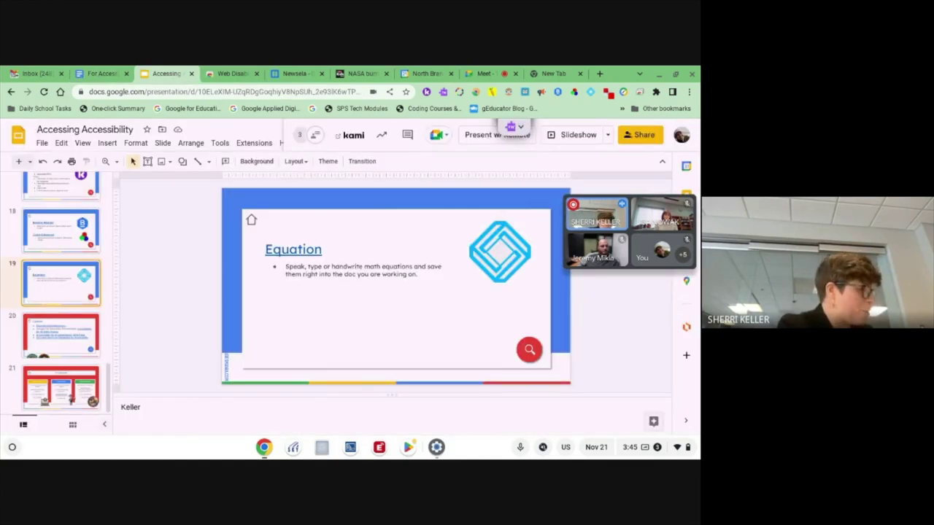
key("Down")
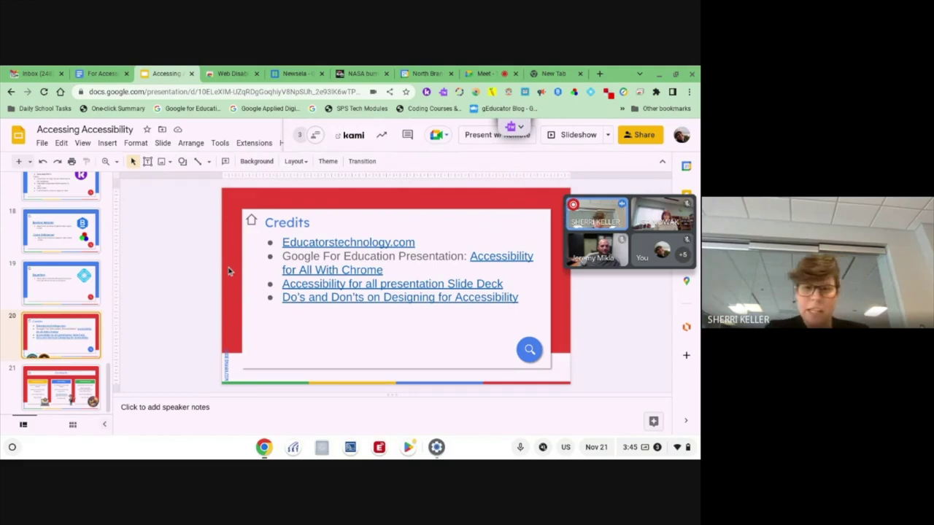